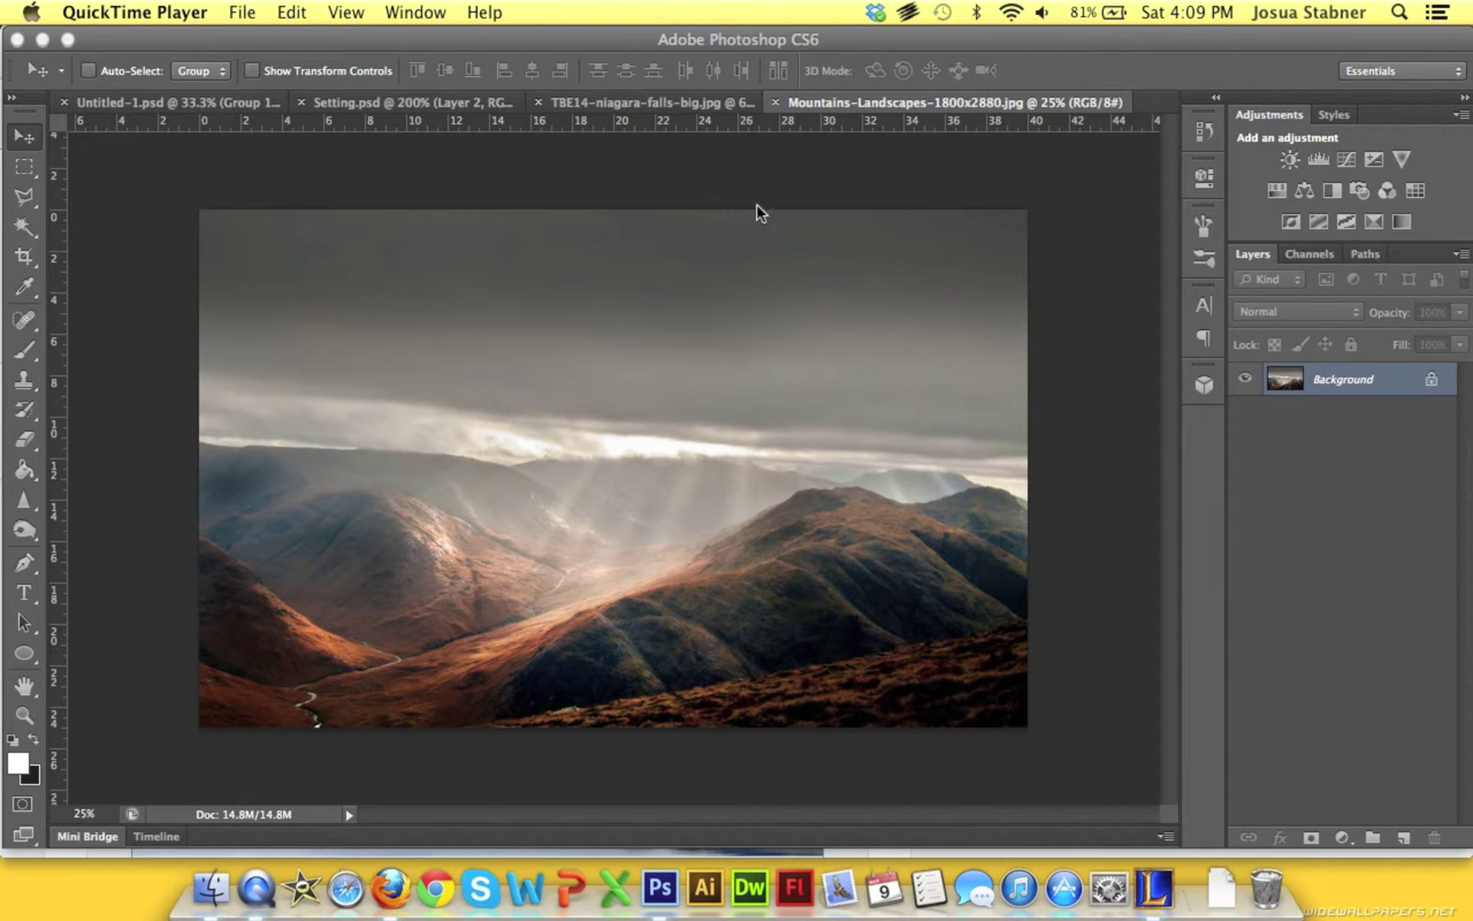
Bring Photoshop to the front over QuickTime and show the Niagara Falls photo.
left_click(1093, 385)
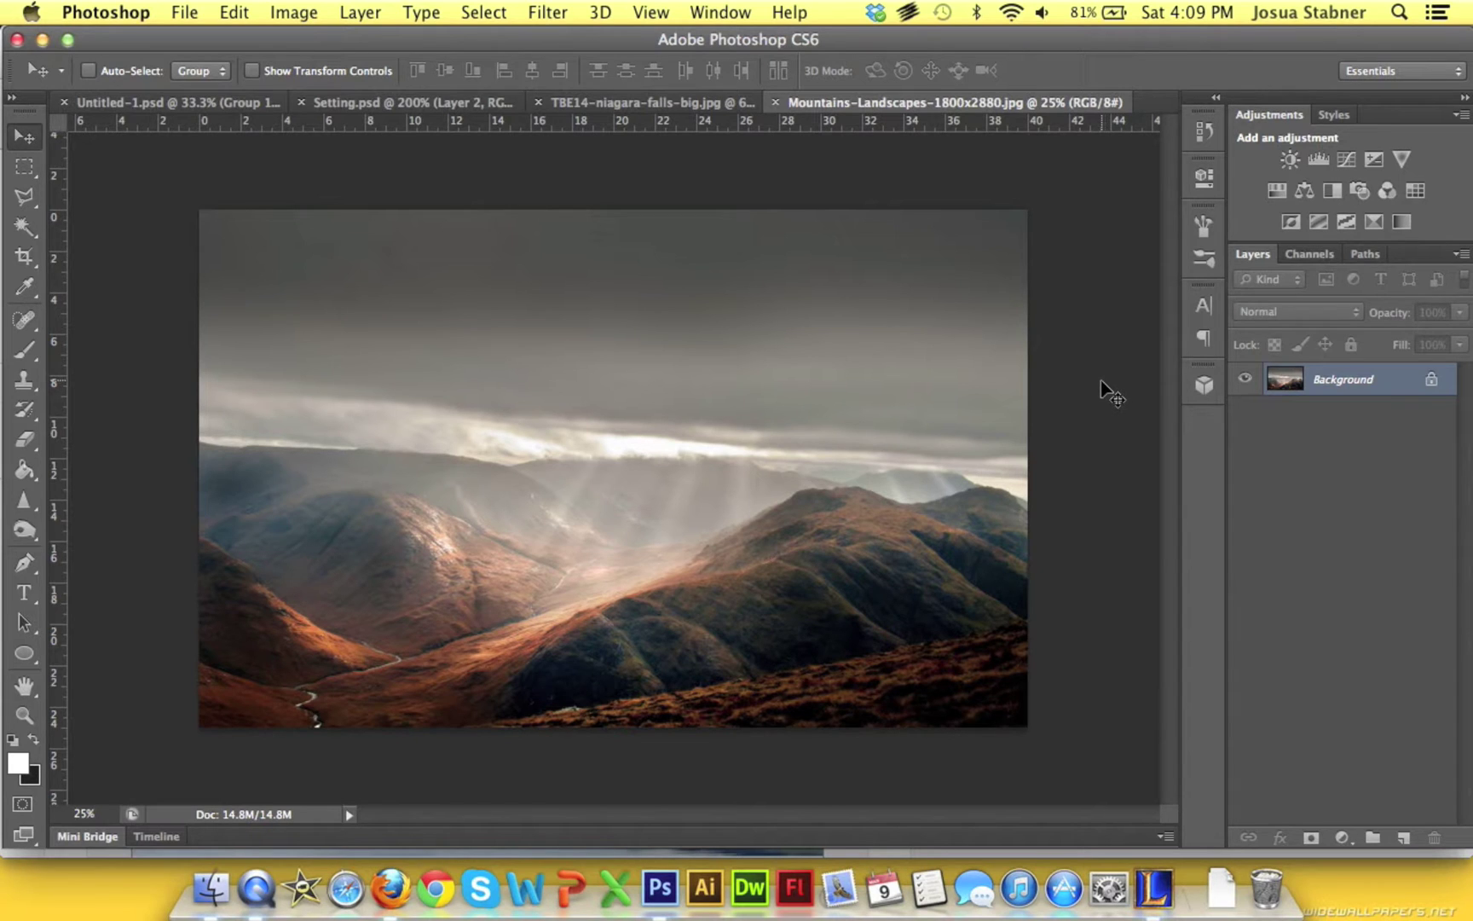
left_click(598, 107)
Browse the Niagara, Mountains, Setting.psd and Untitled-1 documents, ending on Niagara Falls.
left_click(943, 102)
left_click(763, 103)
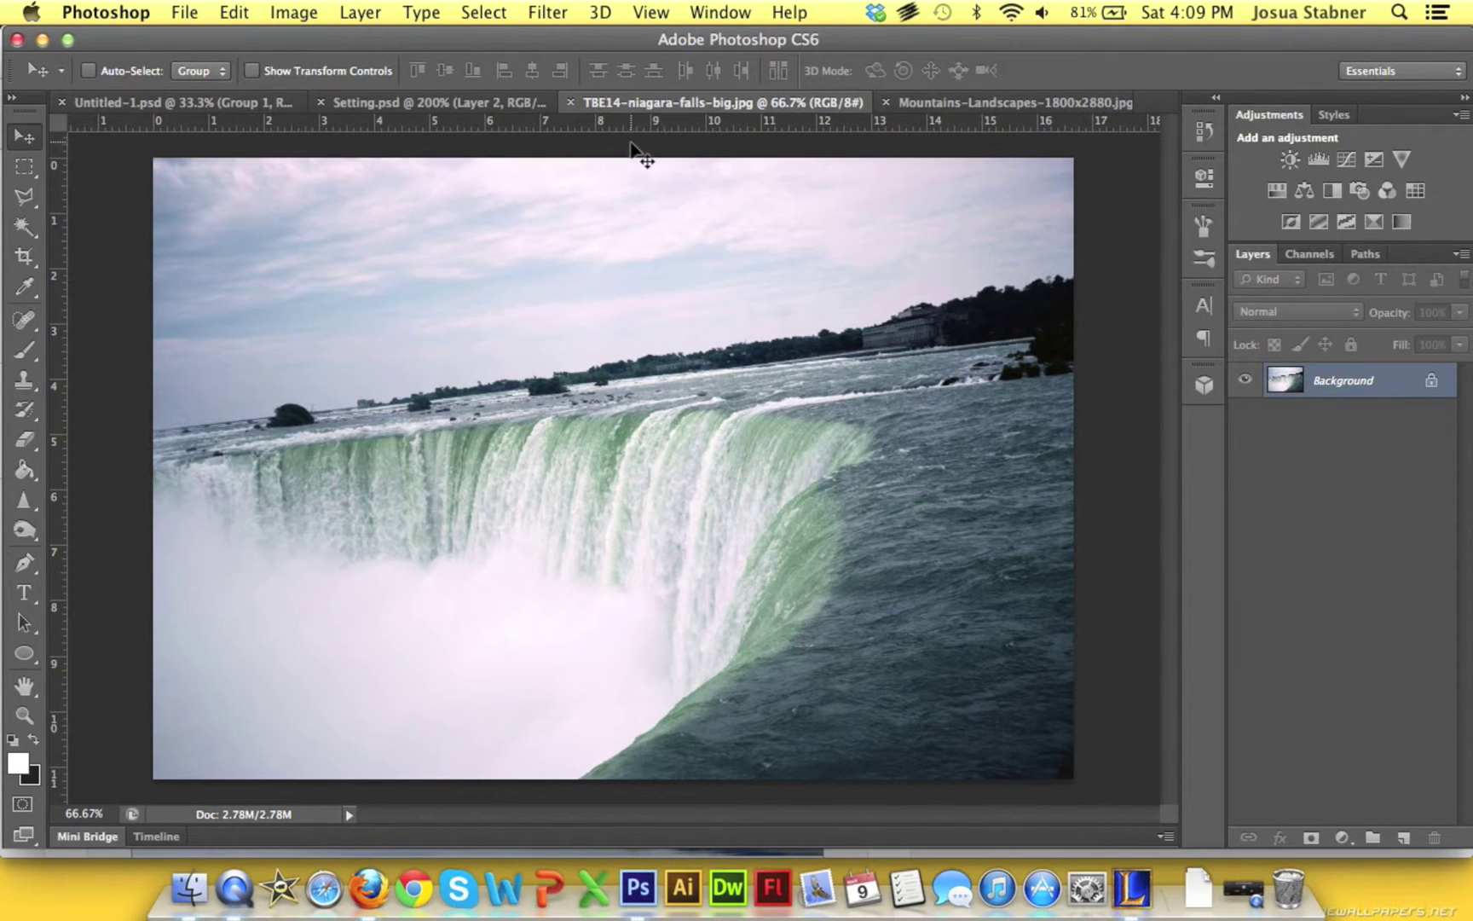
left_click(429, 103)
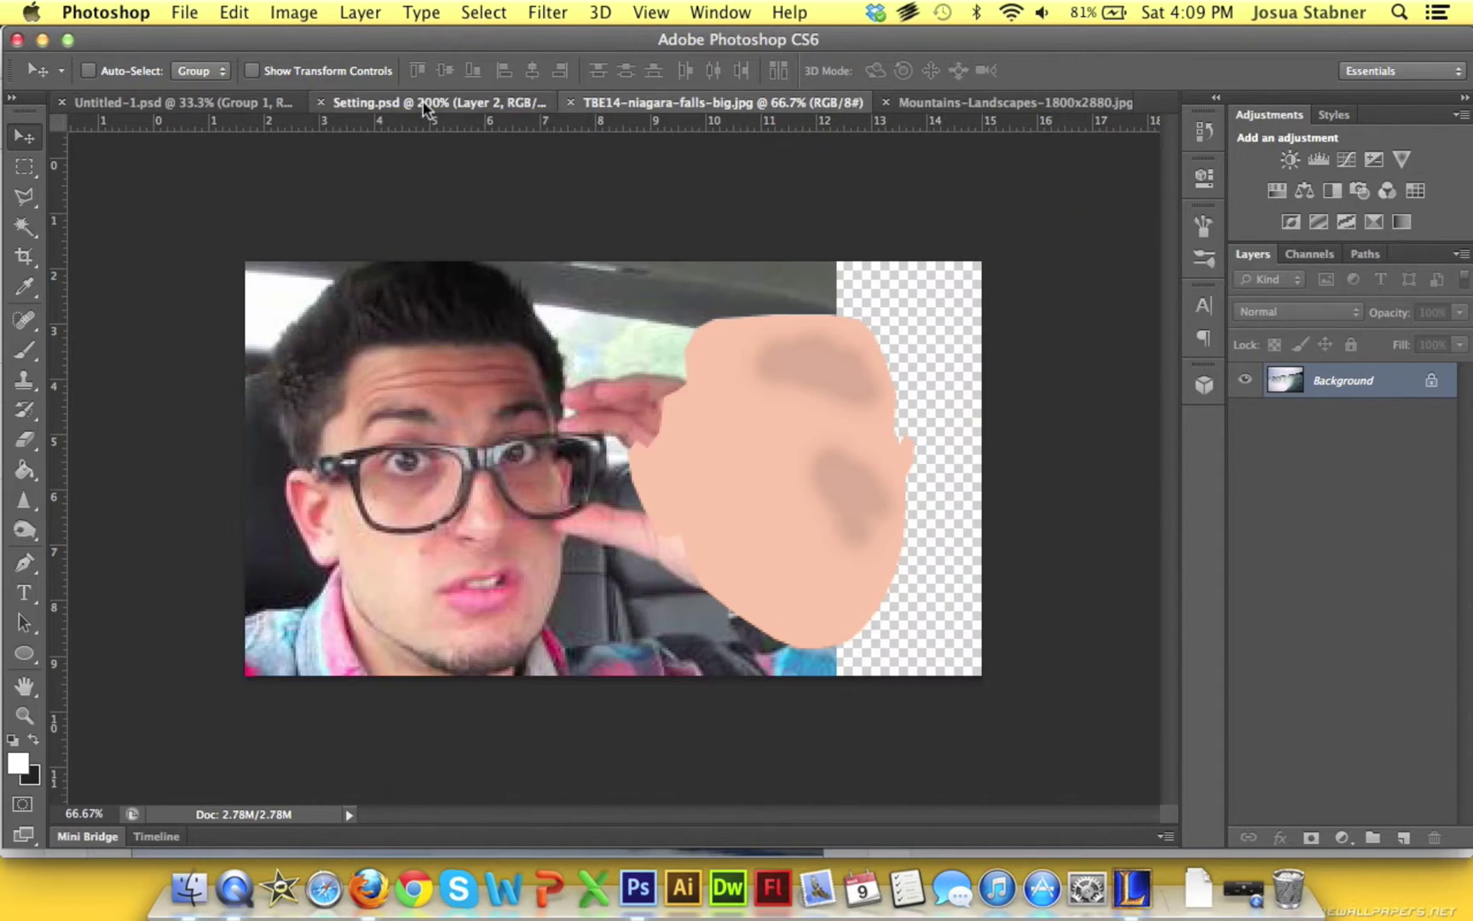
left_click(678, 107)
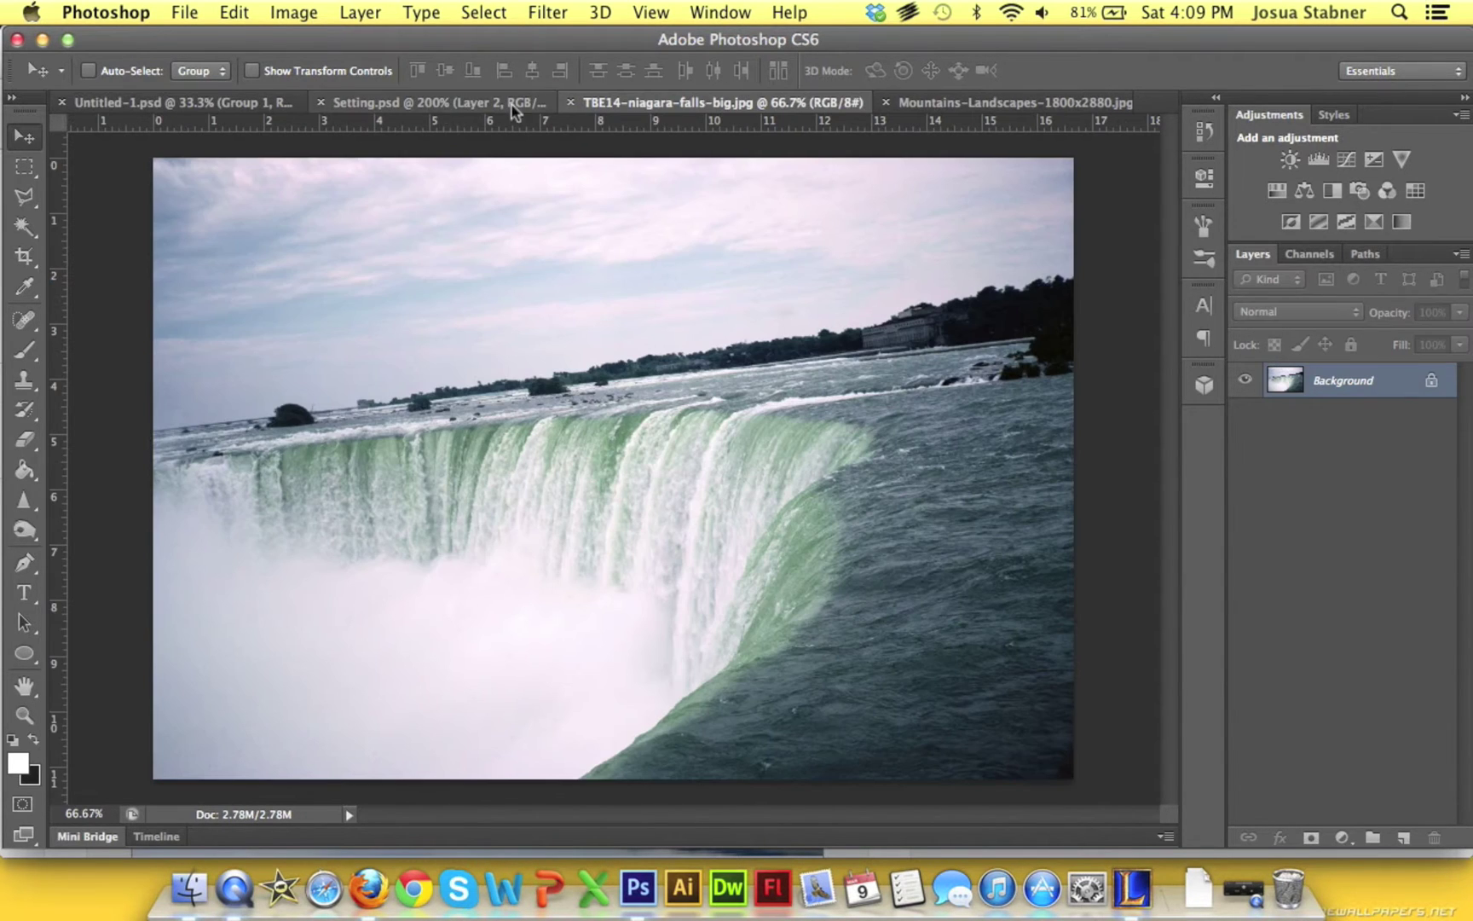
left_click(173, 102)
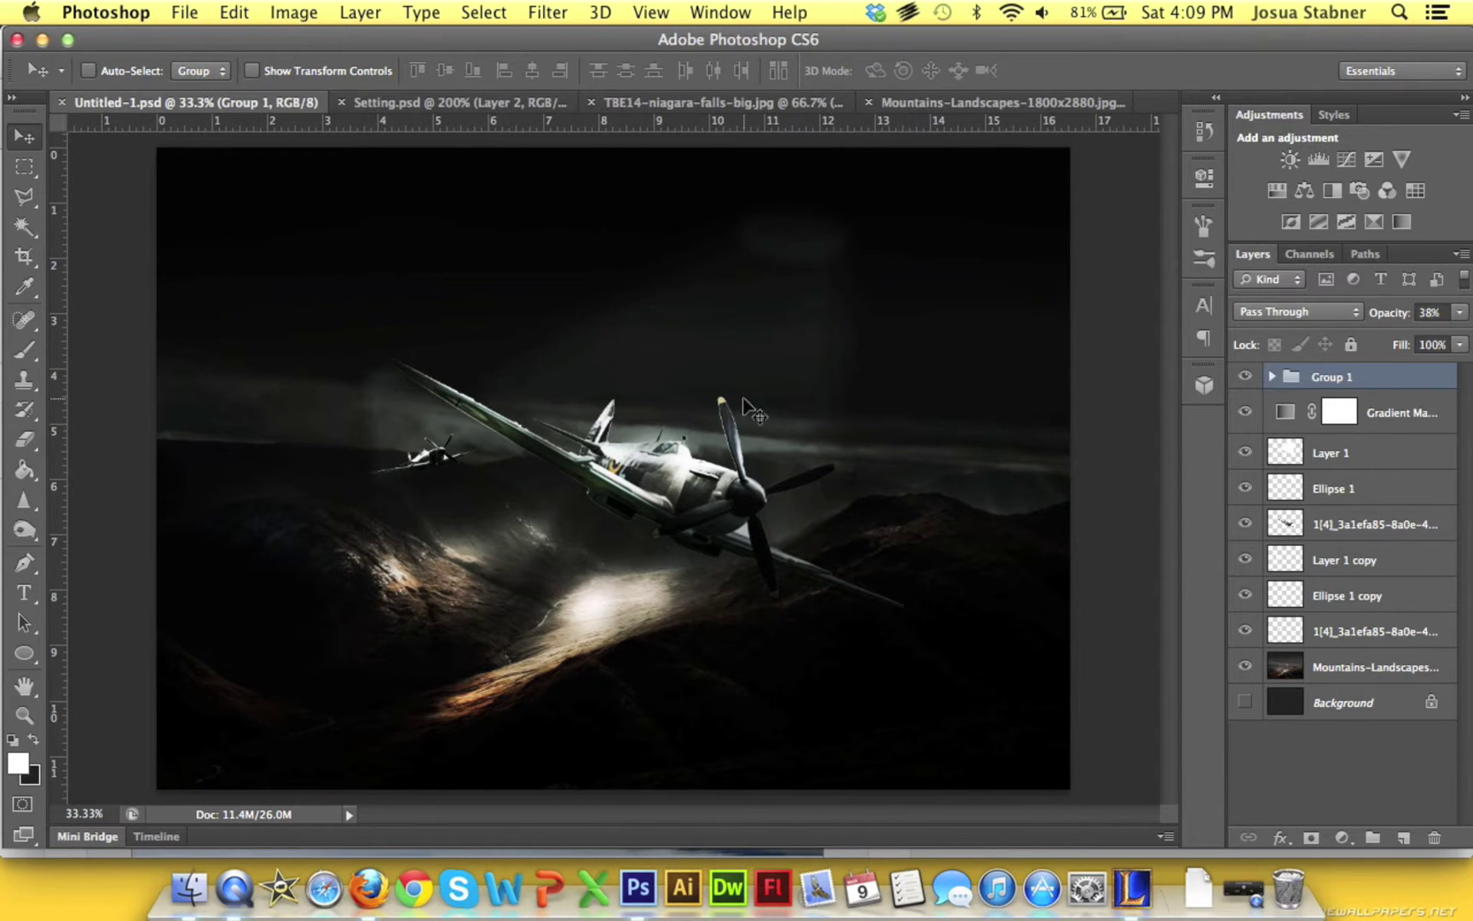
left_click(733, 102)
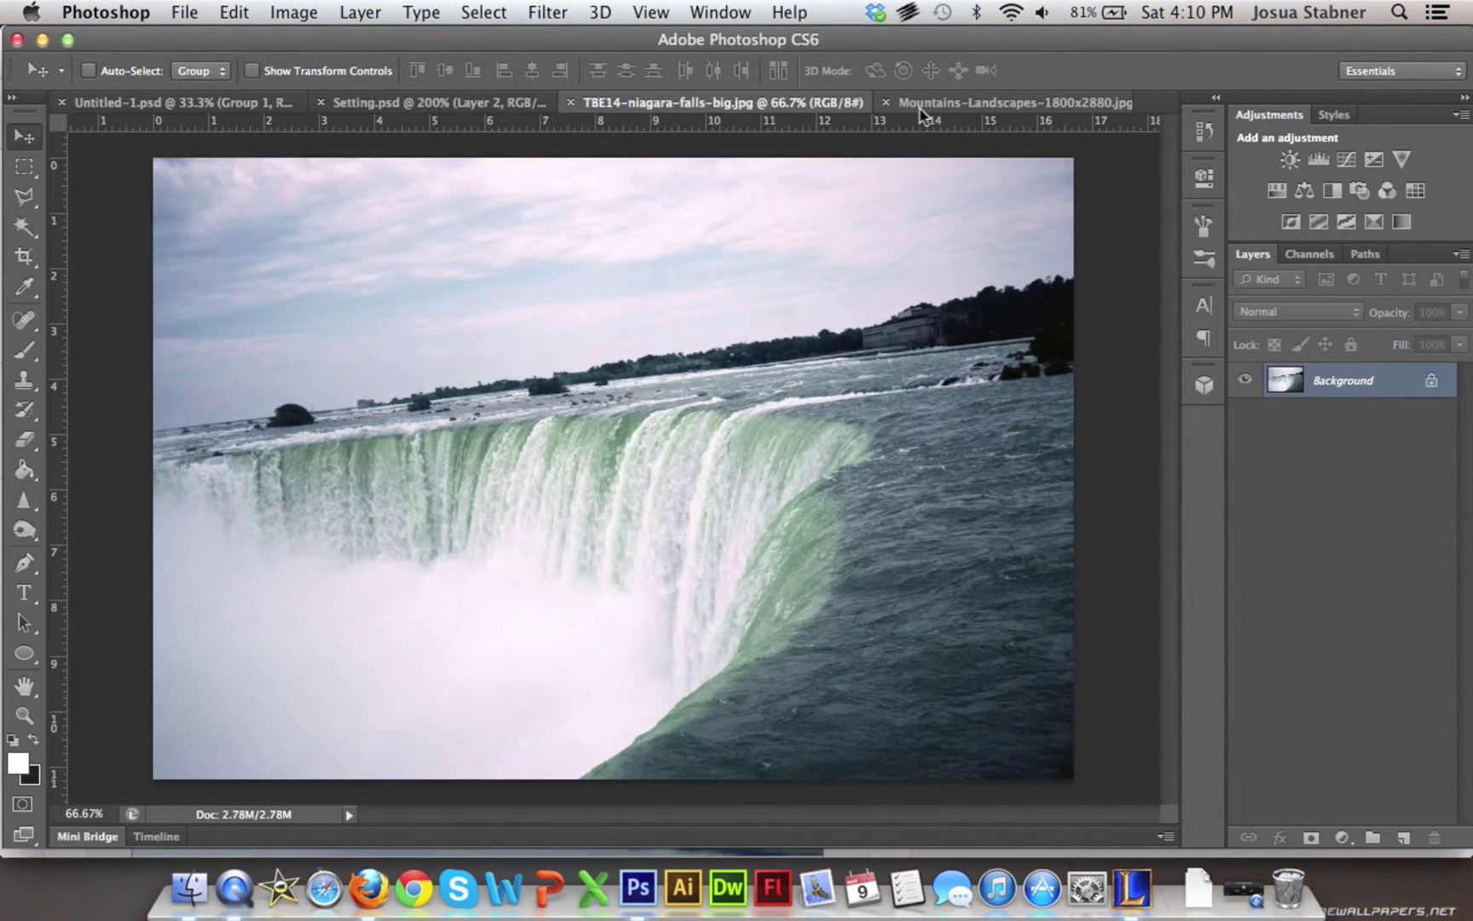
left_click(925, 103)
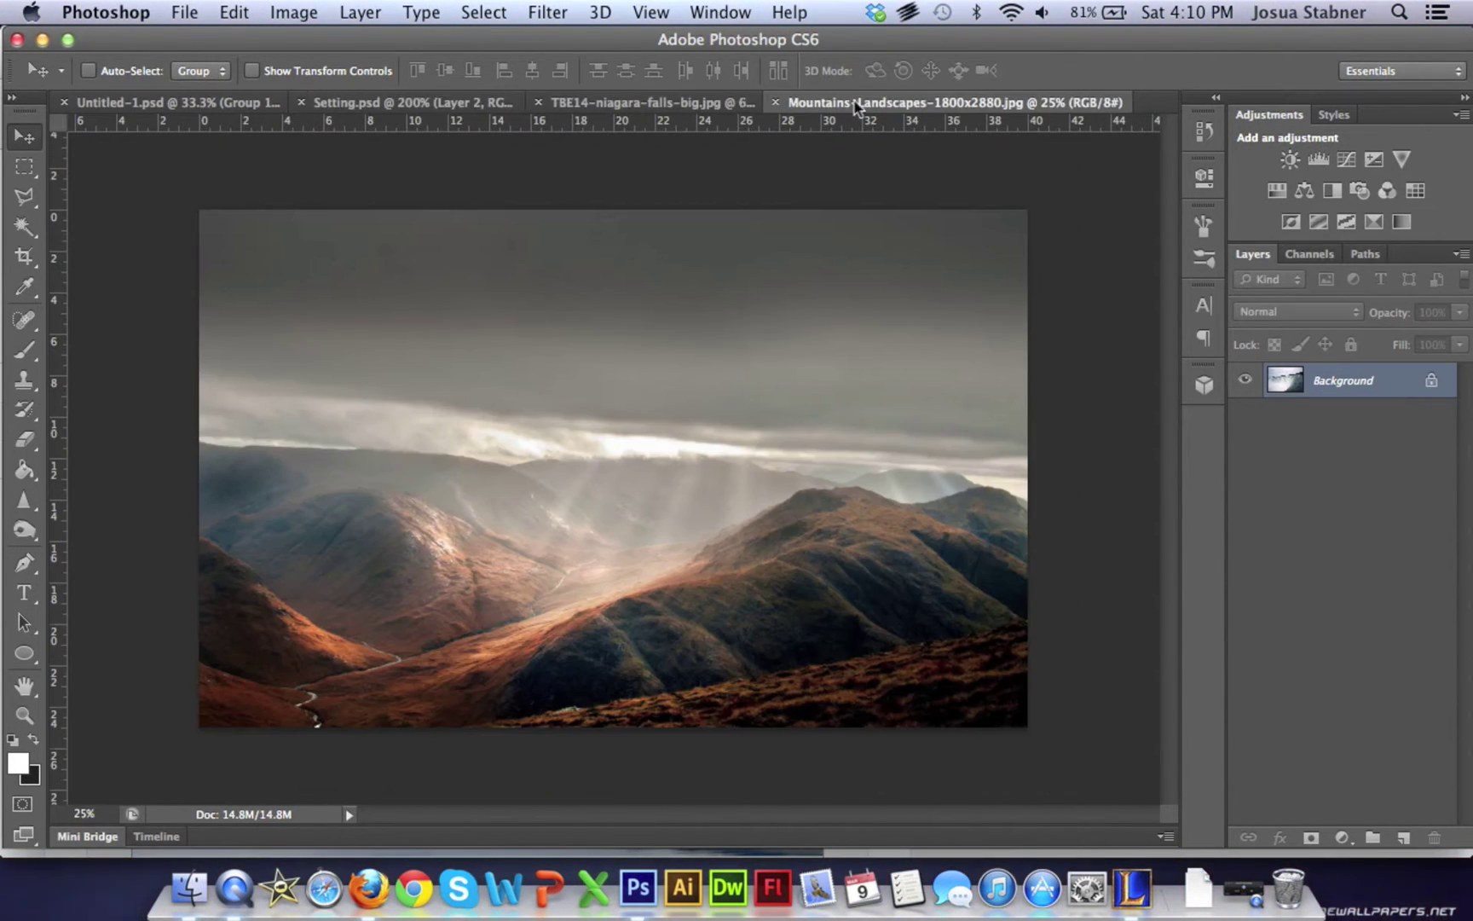
left_click(355, 102)
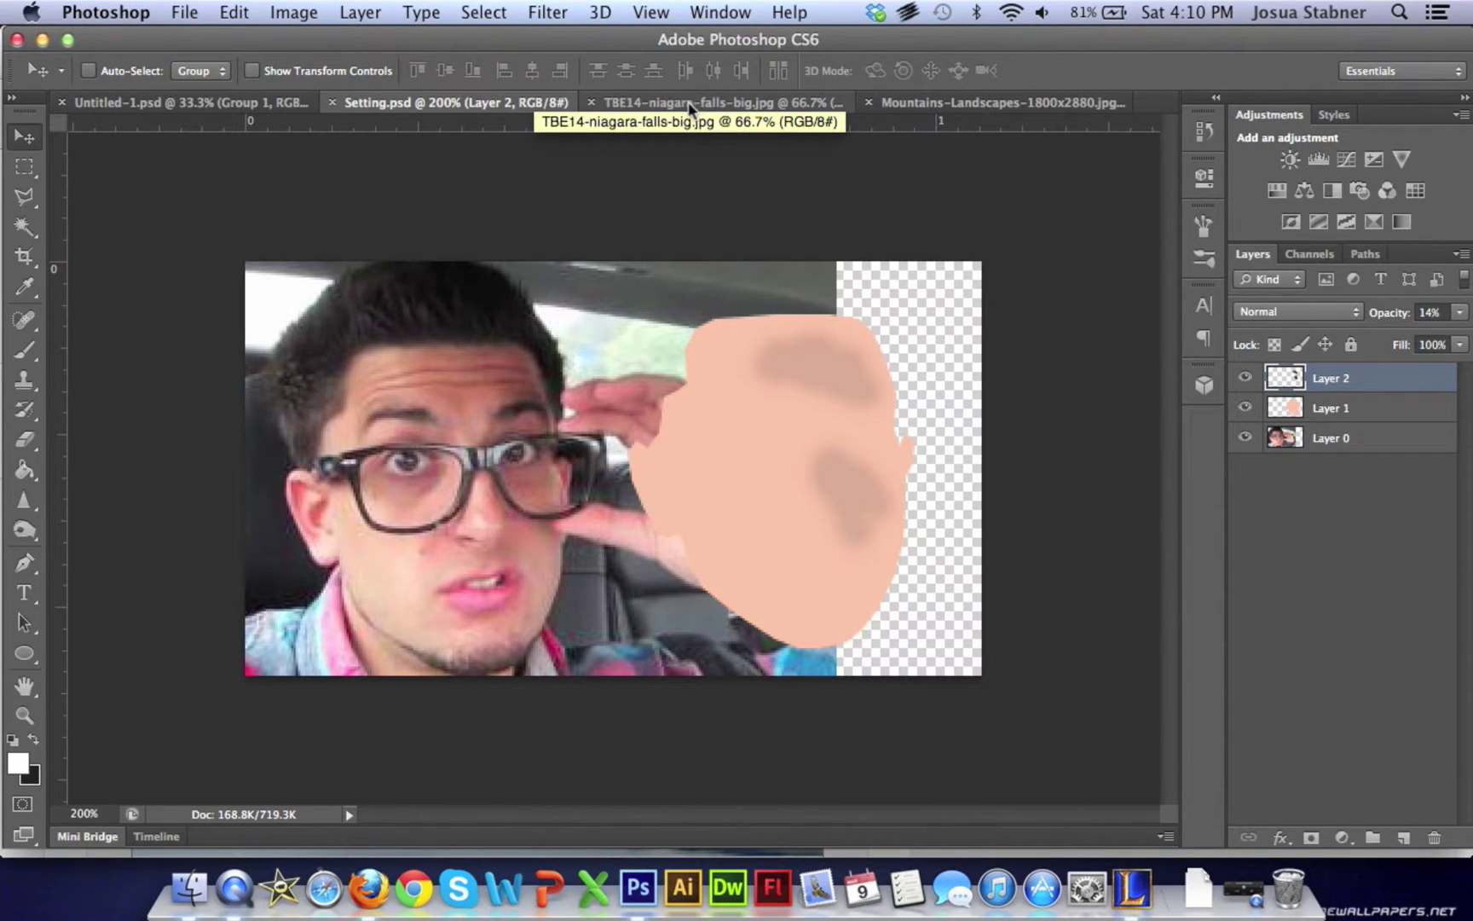
left_click(746, 105)
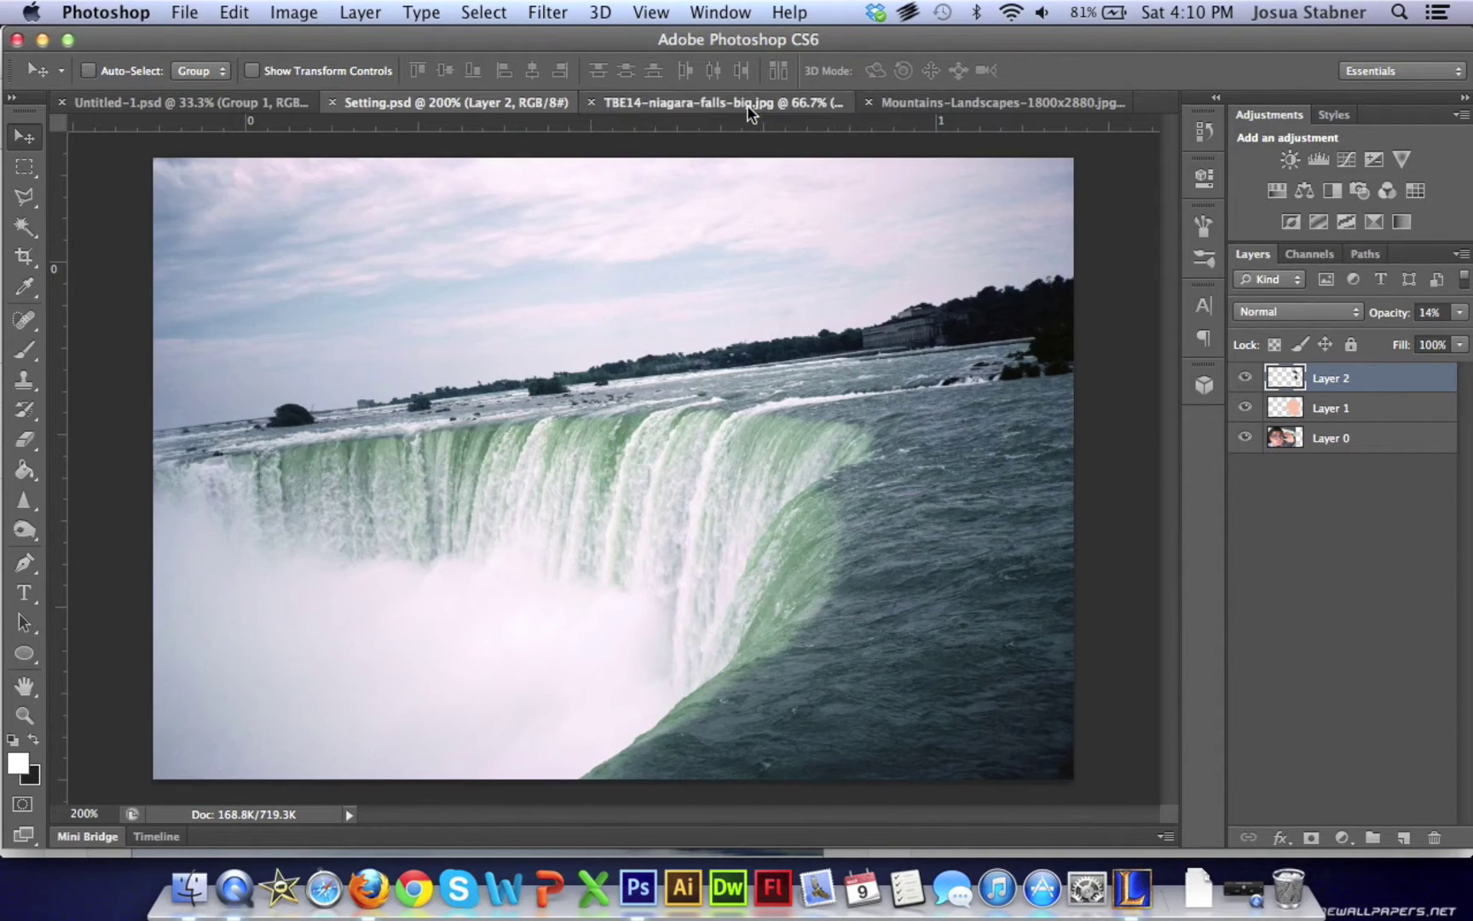
left_click(951, 102)
left_click(420, 105)
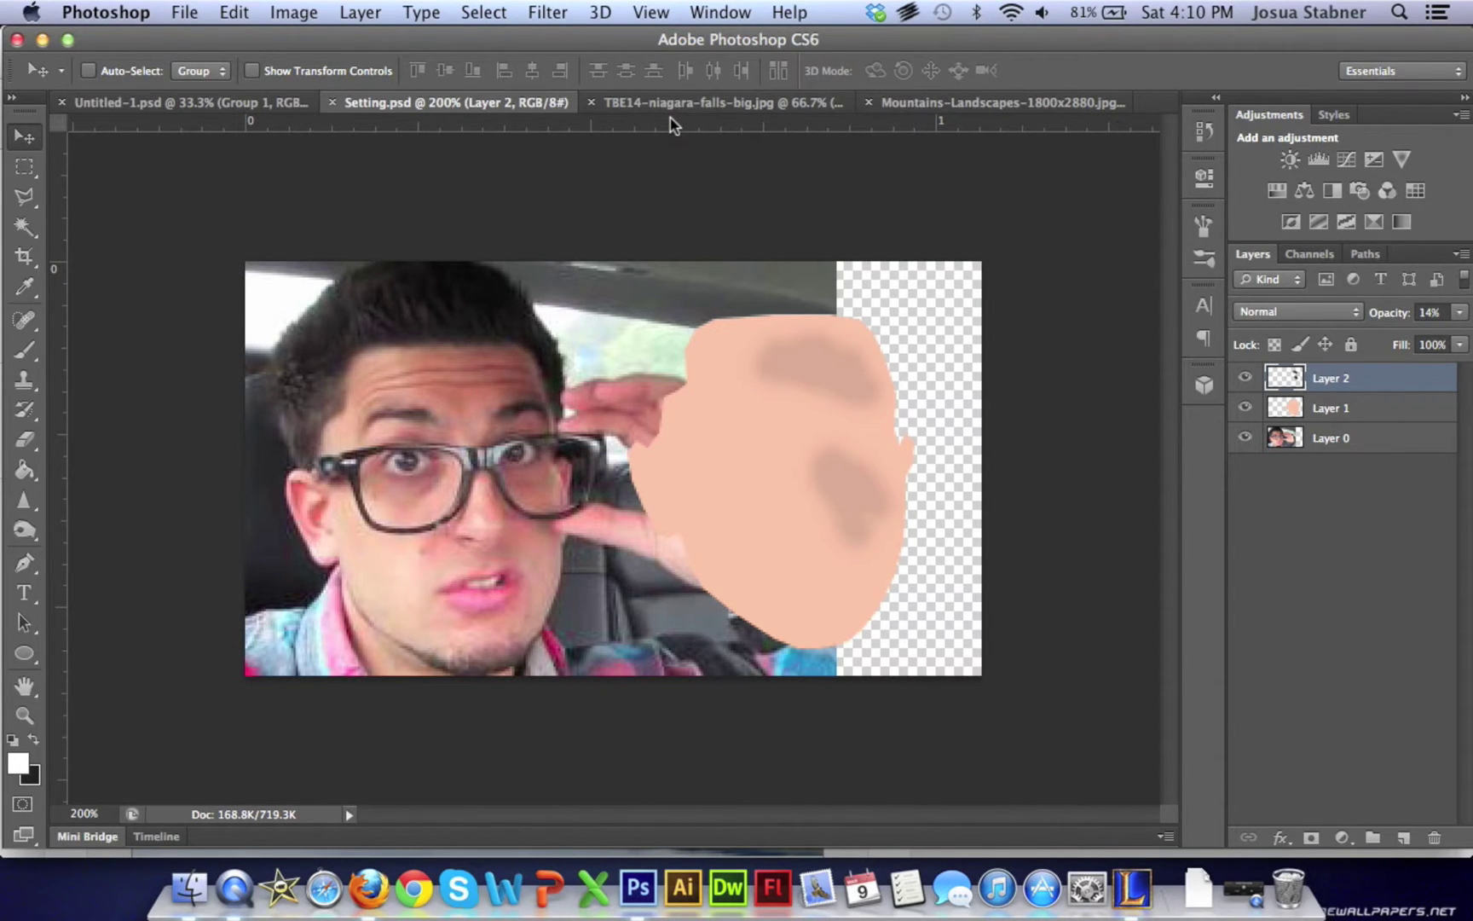
left_click(713, 102)
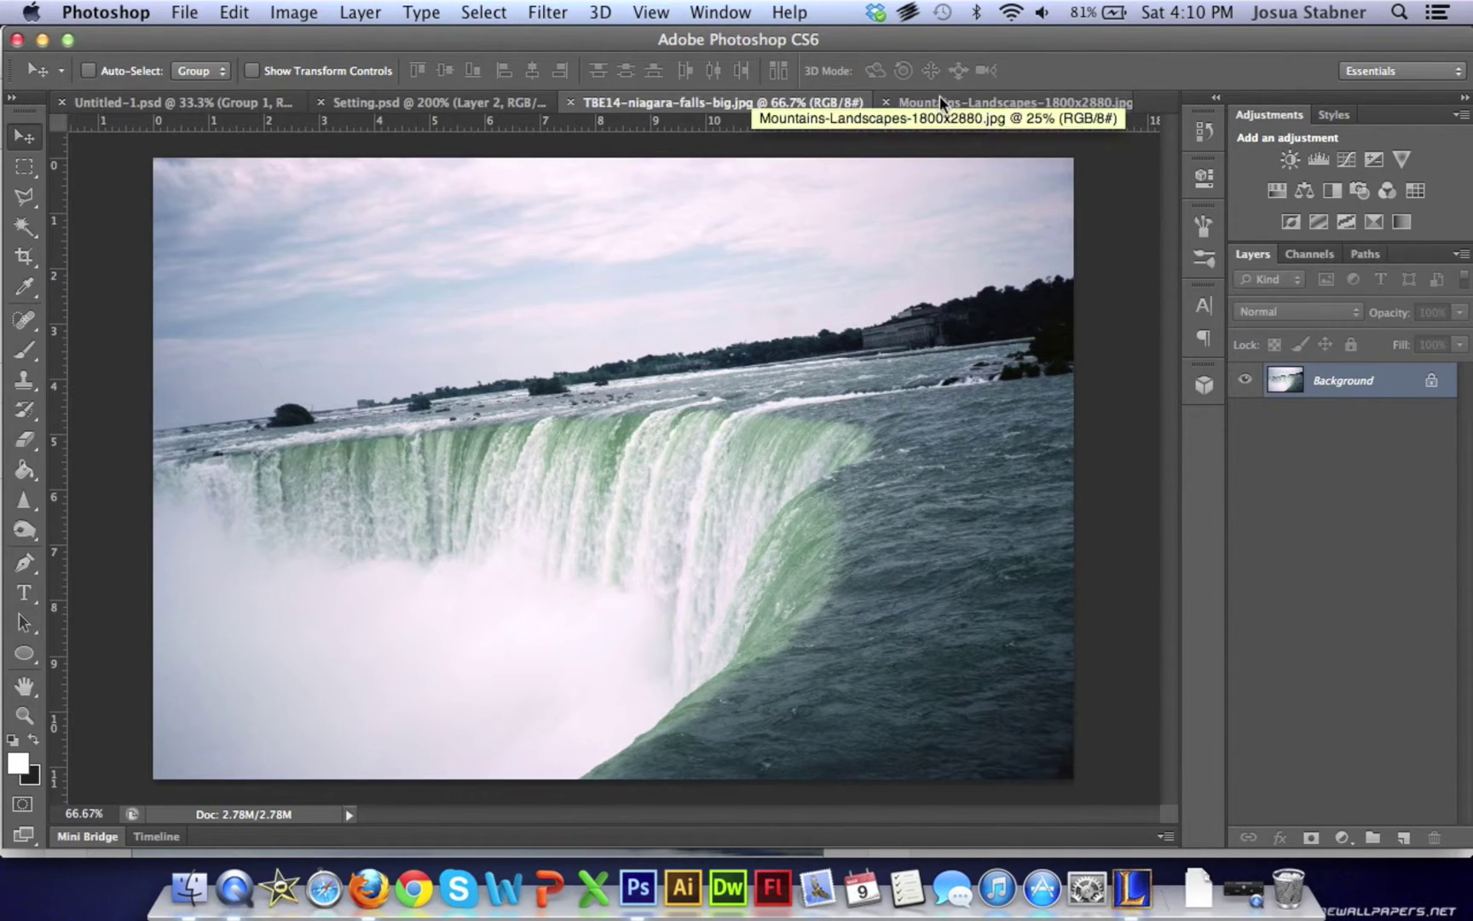
Convert the Niagara photo's locked Background into an editable Layer 0 and select it.
double_click(1382, 388)
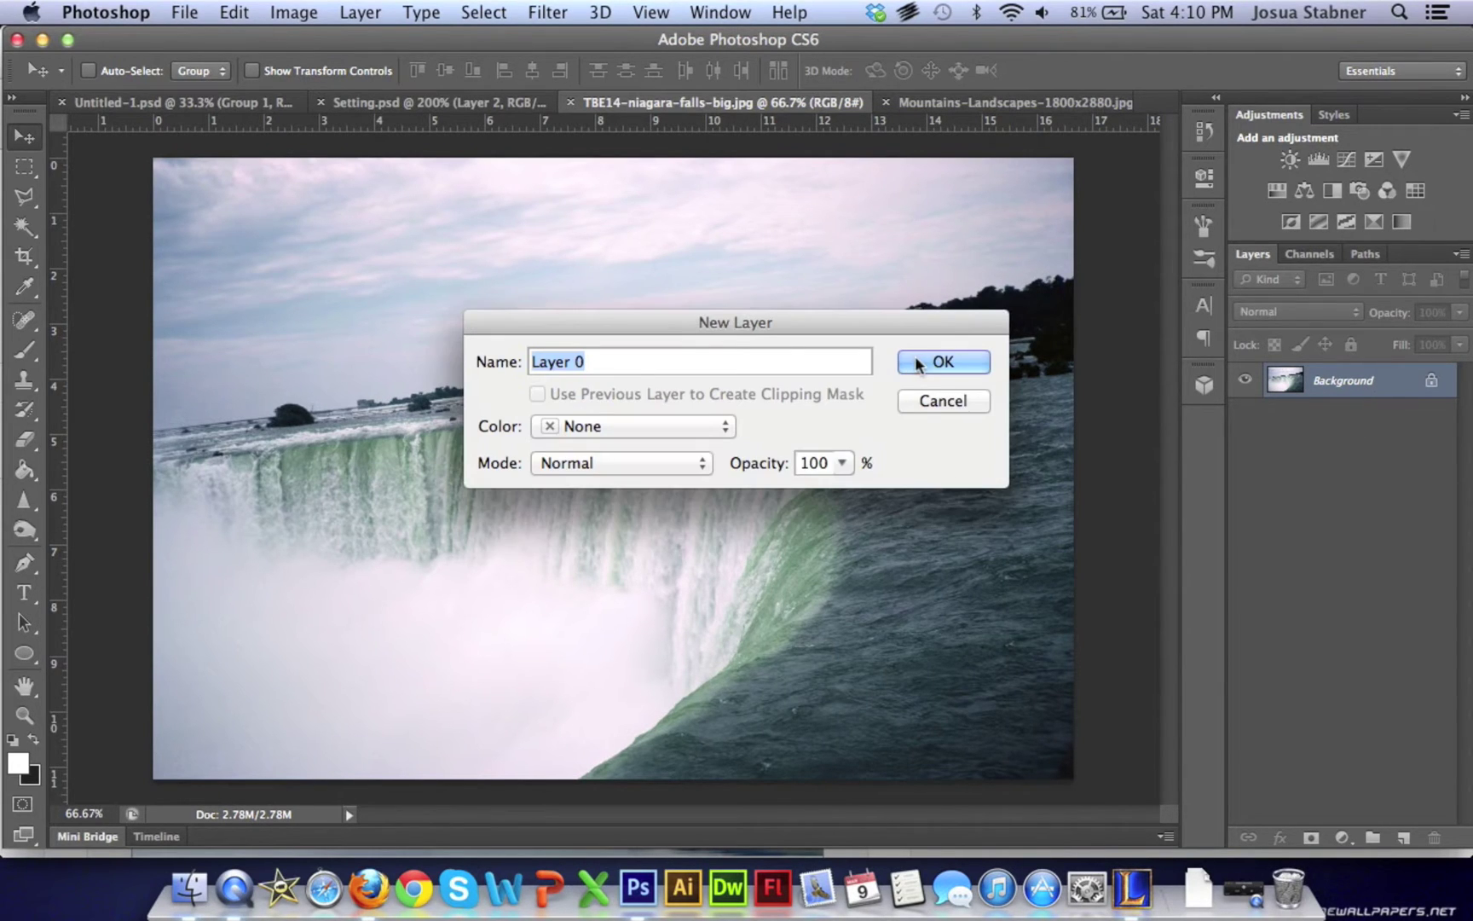
left_click(929, 361)
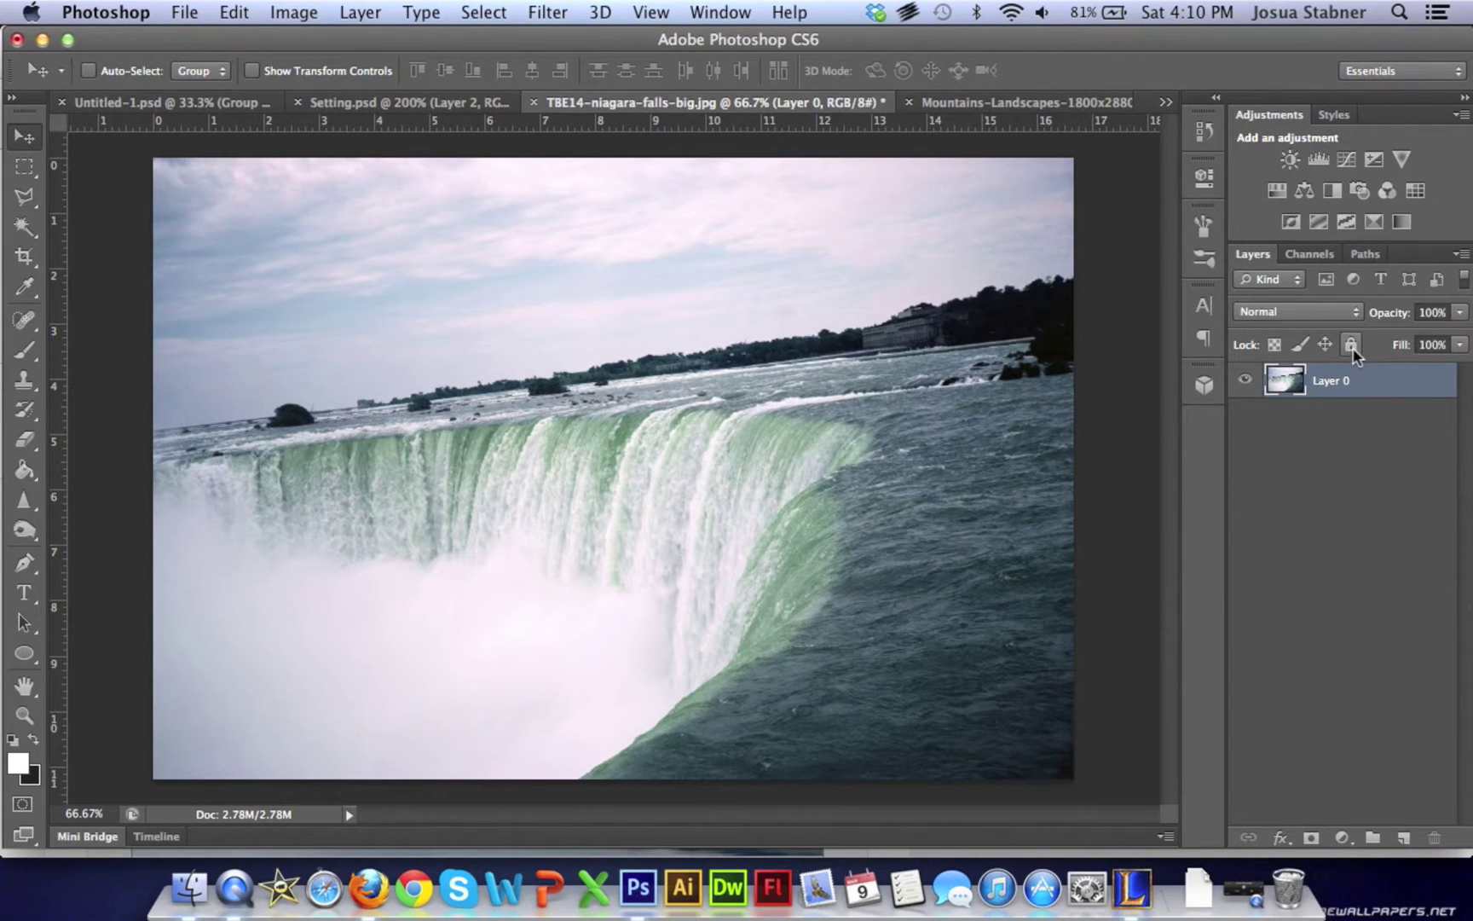
left_click(1357, 458)
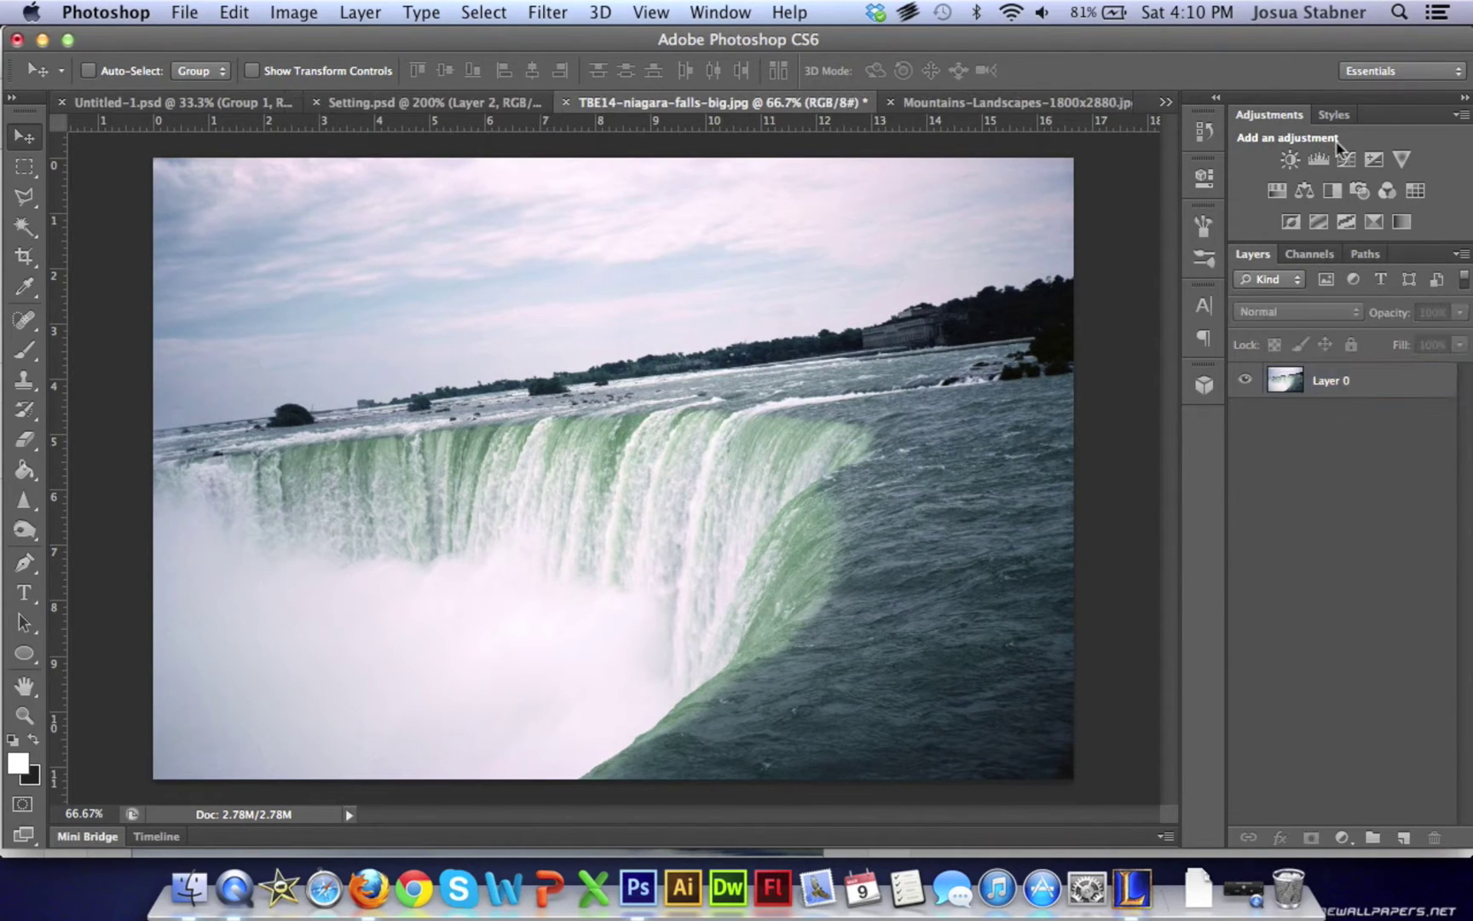
left_click(1364, 379)
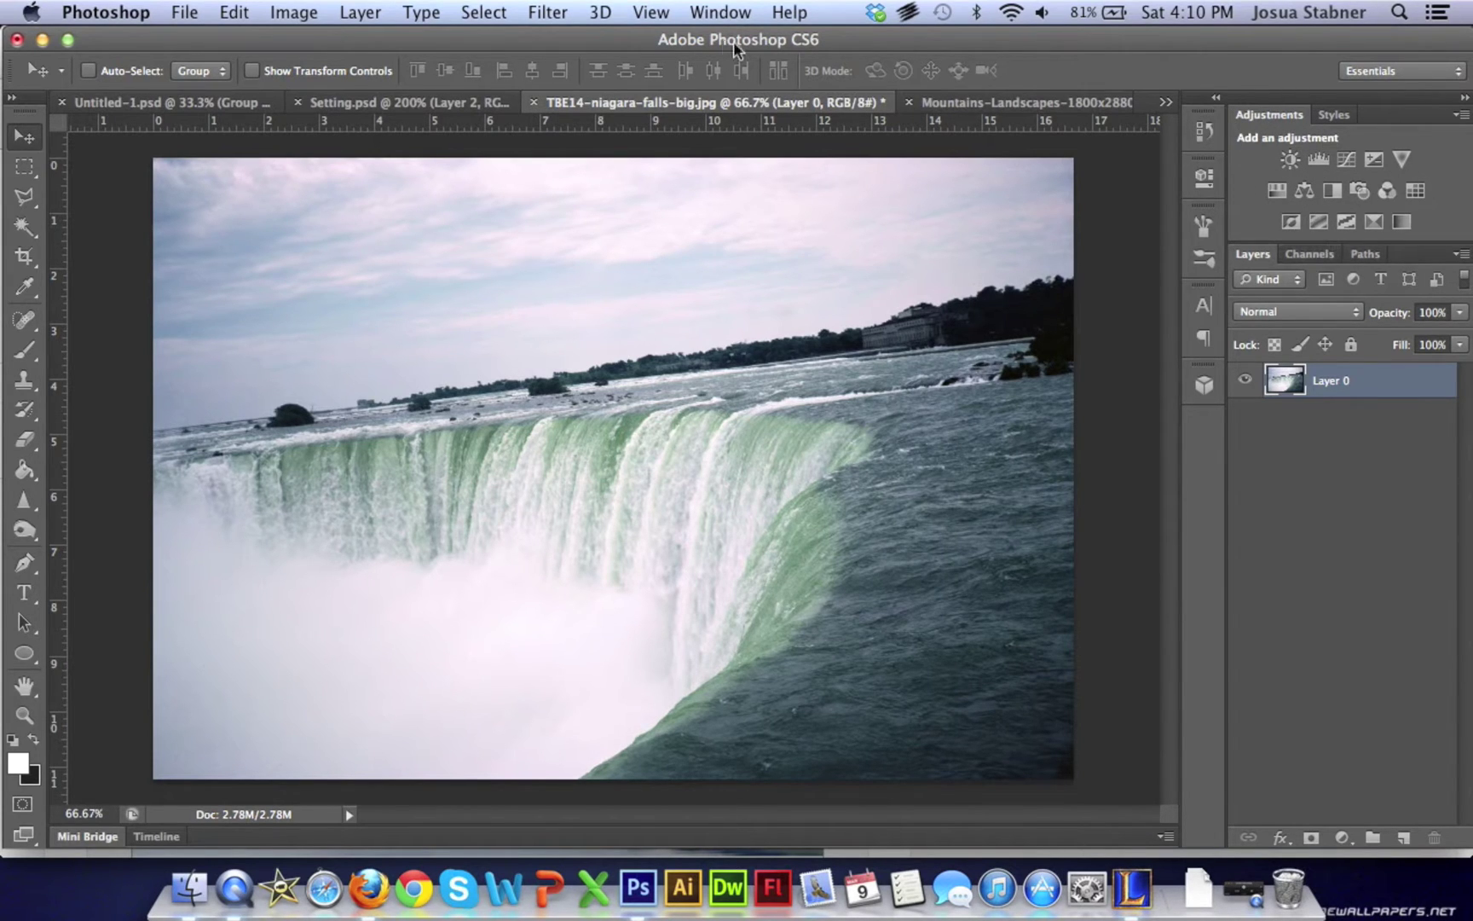
Hide and reshow the Adjustments panel, then add a Levels adjustment layer.
left_click(710, 14)
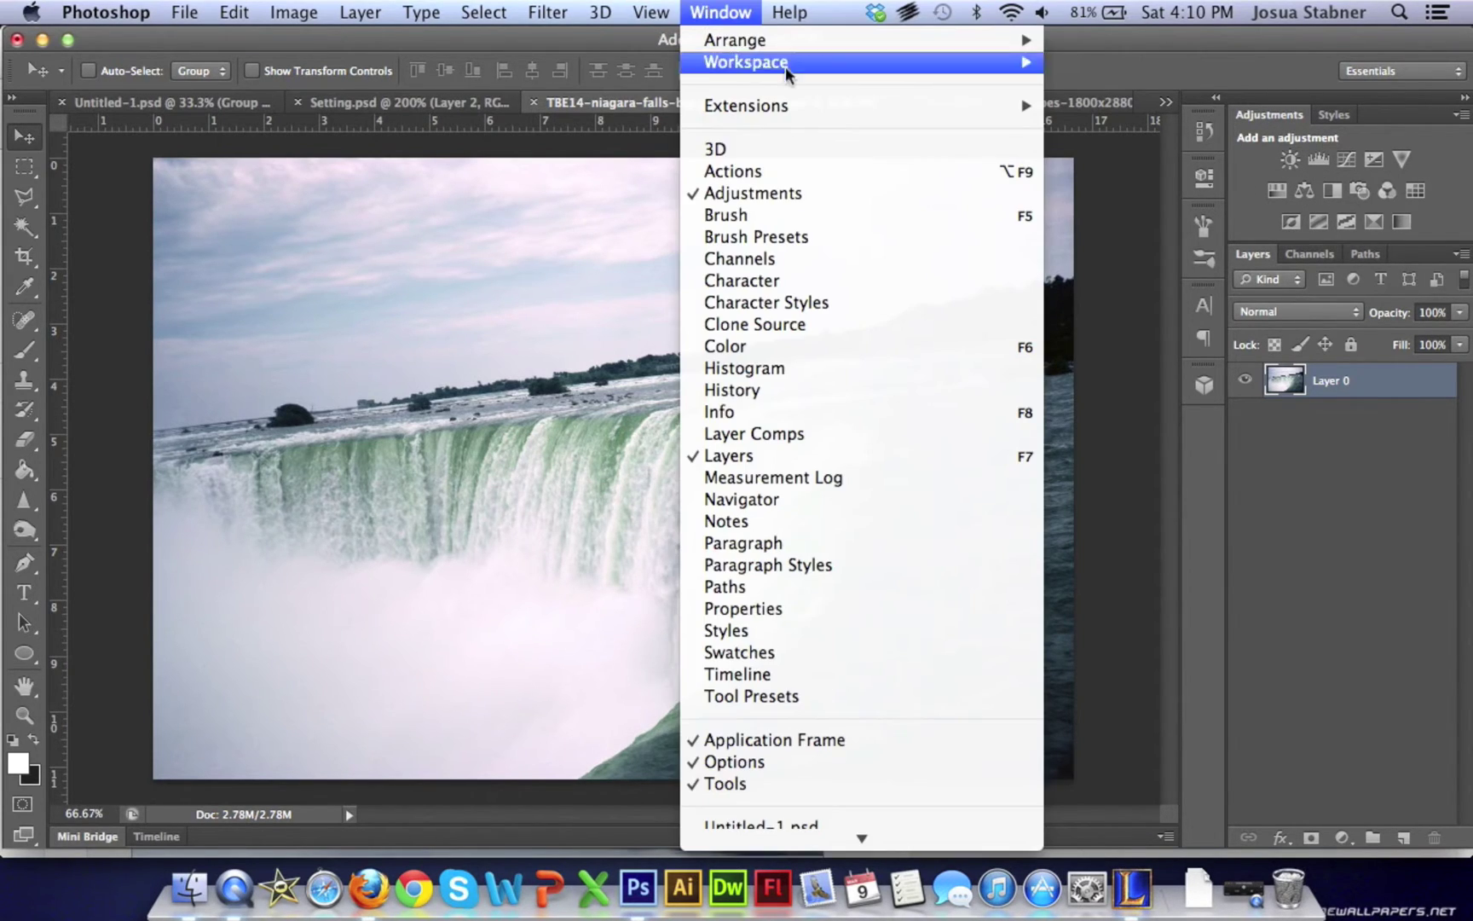
left_click(777, 196)
left_click(748, 12)
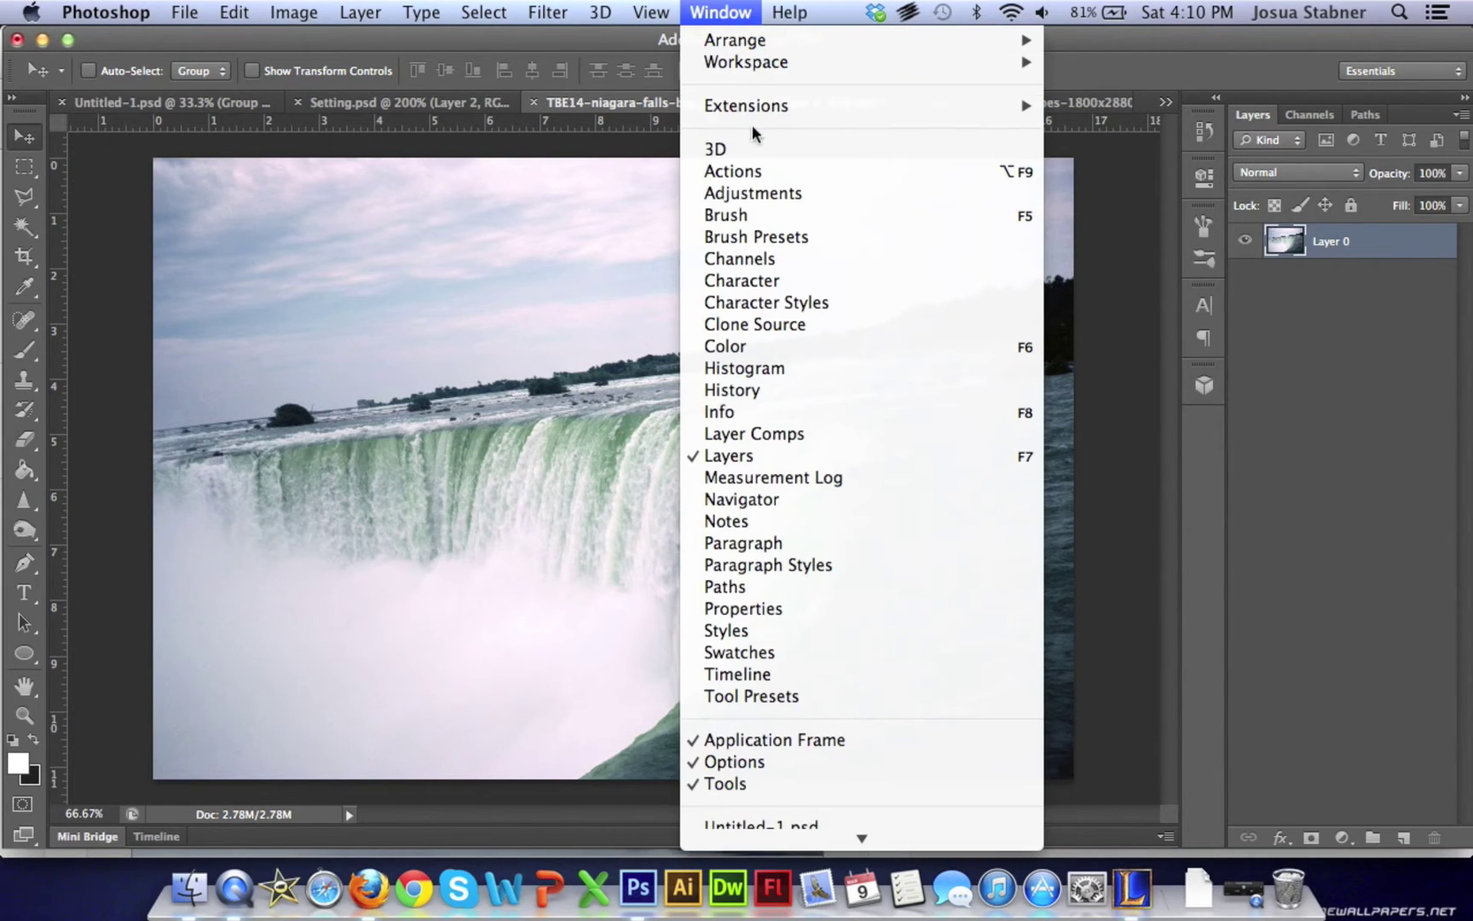
left_click(757, 189)
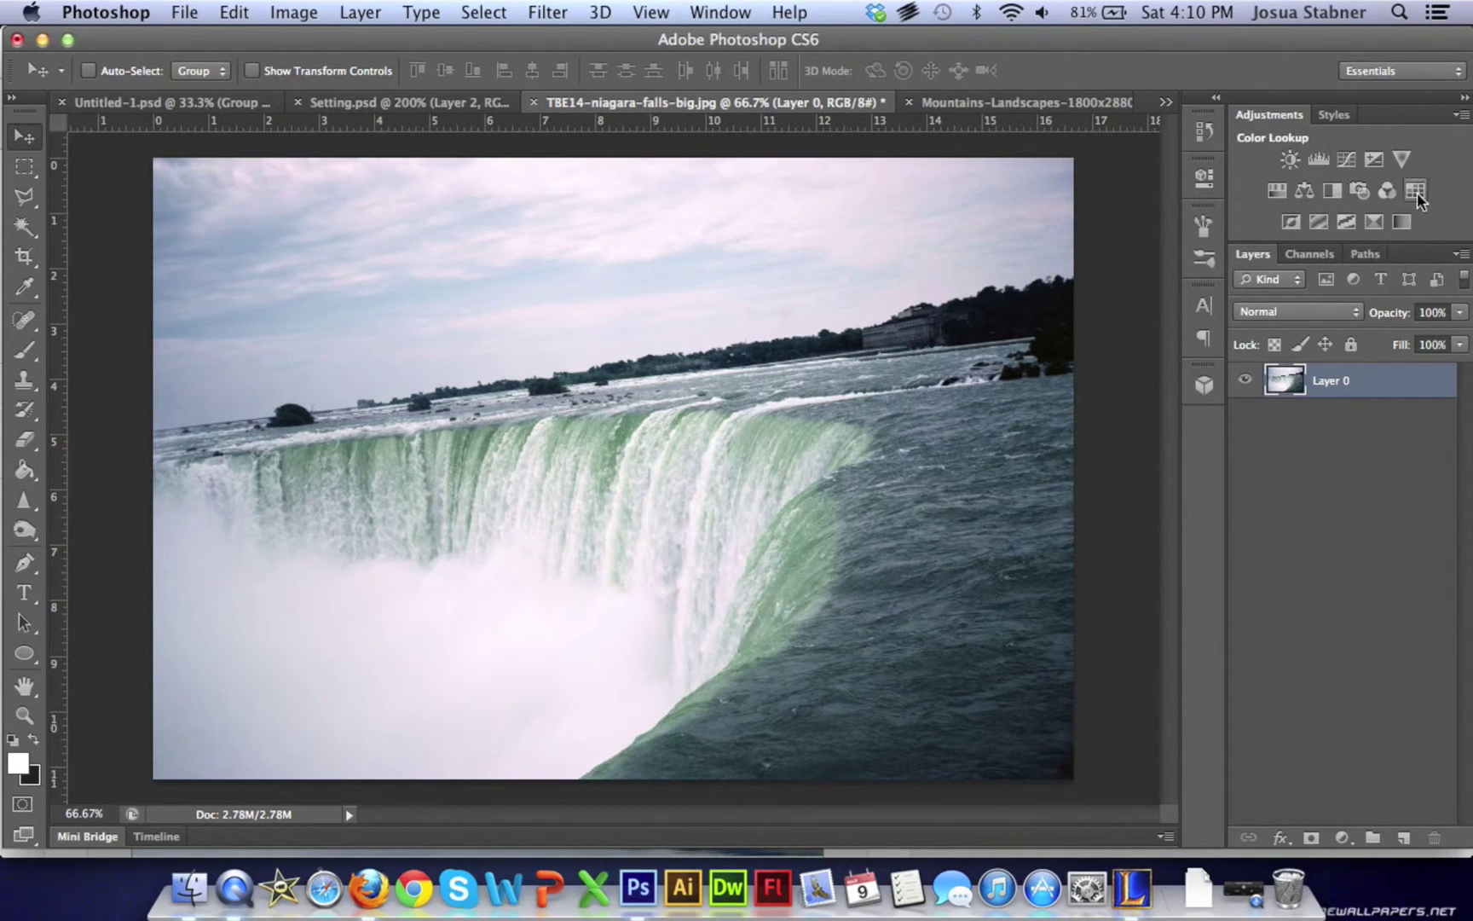
left_click(1318, 160)
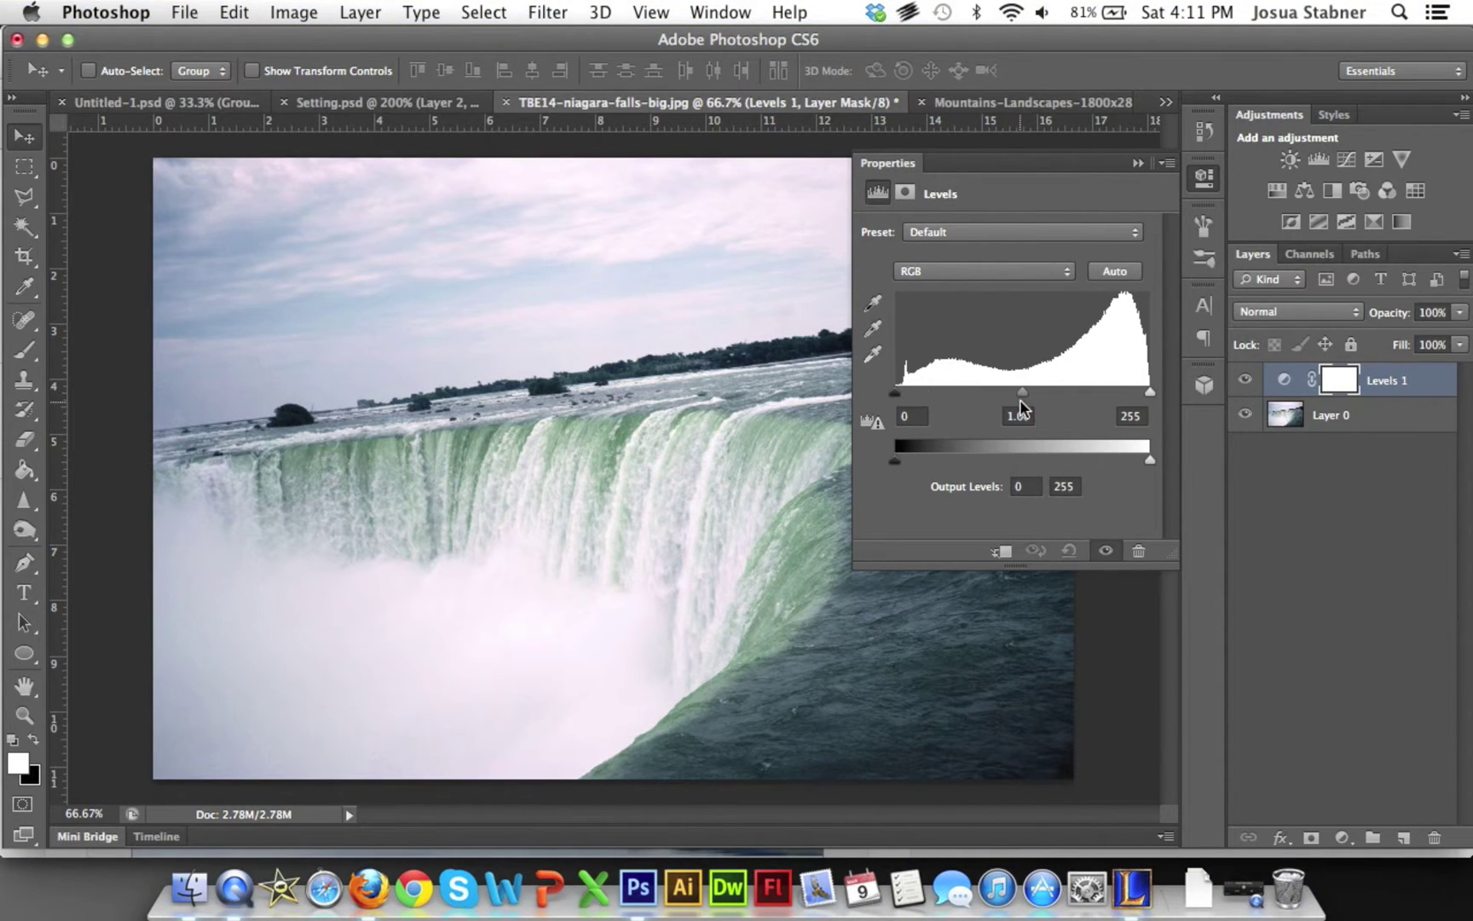
Experiment with the Levels midtone slider, trying values such as 1.72 and 0.45.
mouse_move(1023, 392)
left_mouse_down()
mouse_move(961, 392)
mouse_move(1131, 395)
mouse_move(1102, 396)
left_mouse_up()
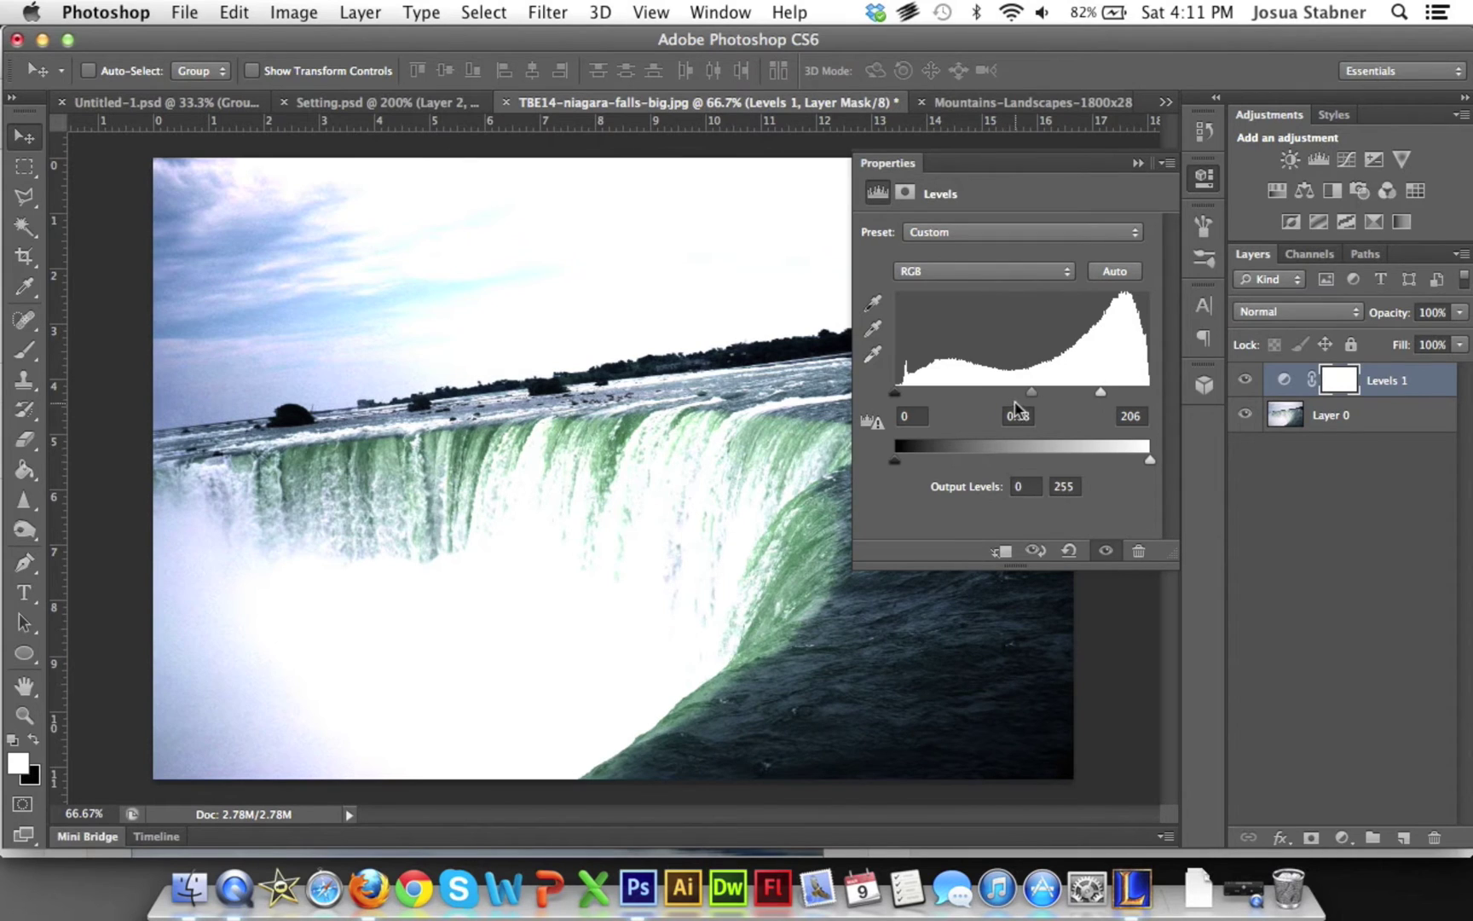
left_click_drag(1032, 393, 1055, 397)
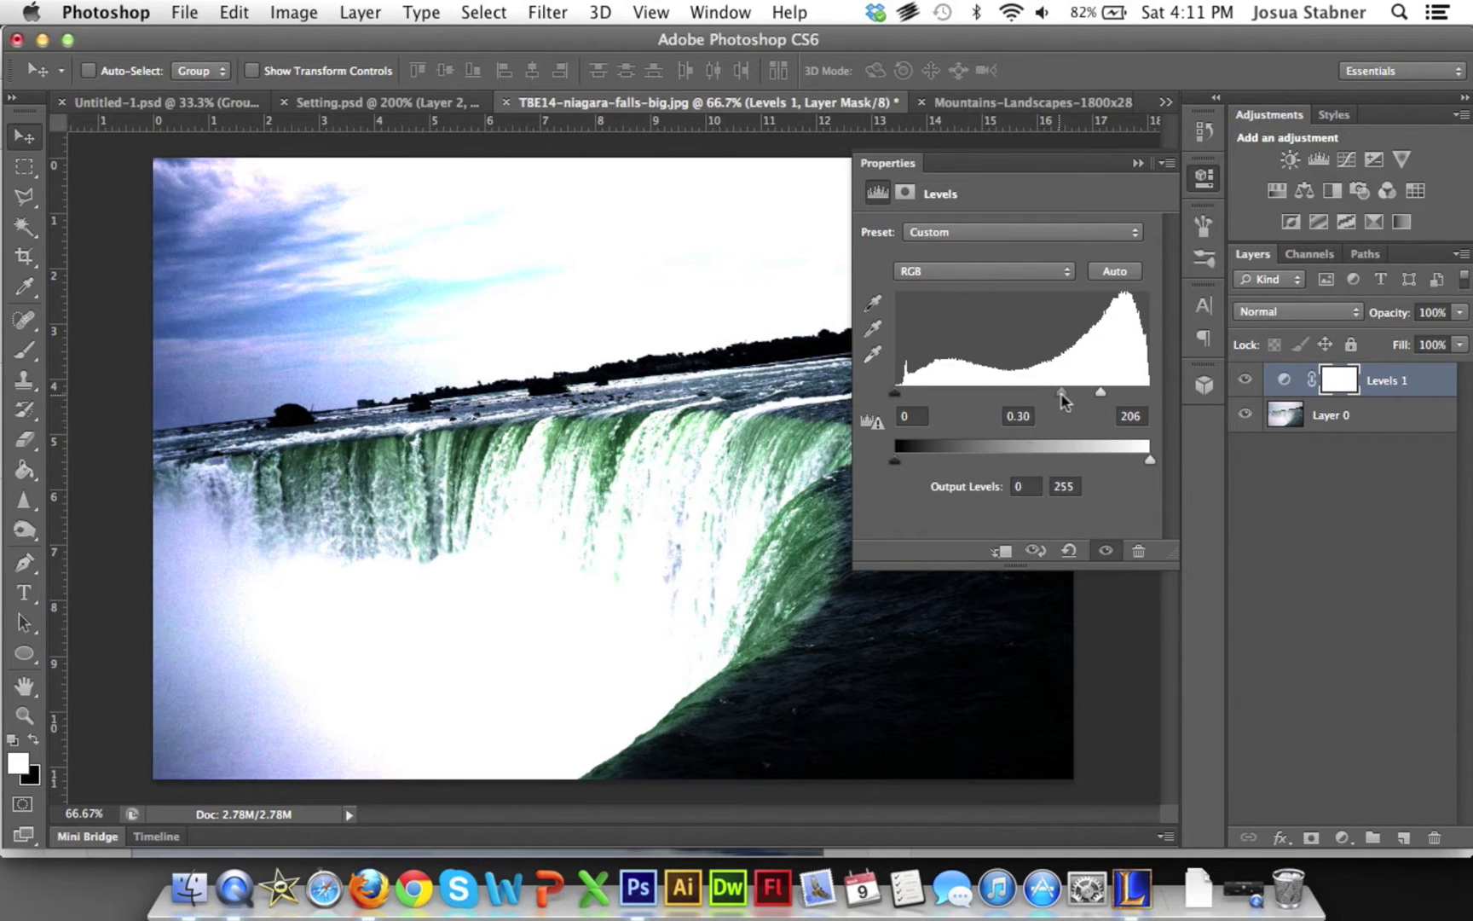
mouse_move(1059, 392)
left_mouse_down()
mouse_move(1114, 401)
mouse_move(982, 405)
mouse_move(1041, 405)
left_mouse_up()
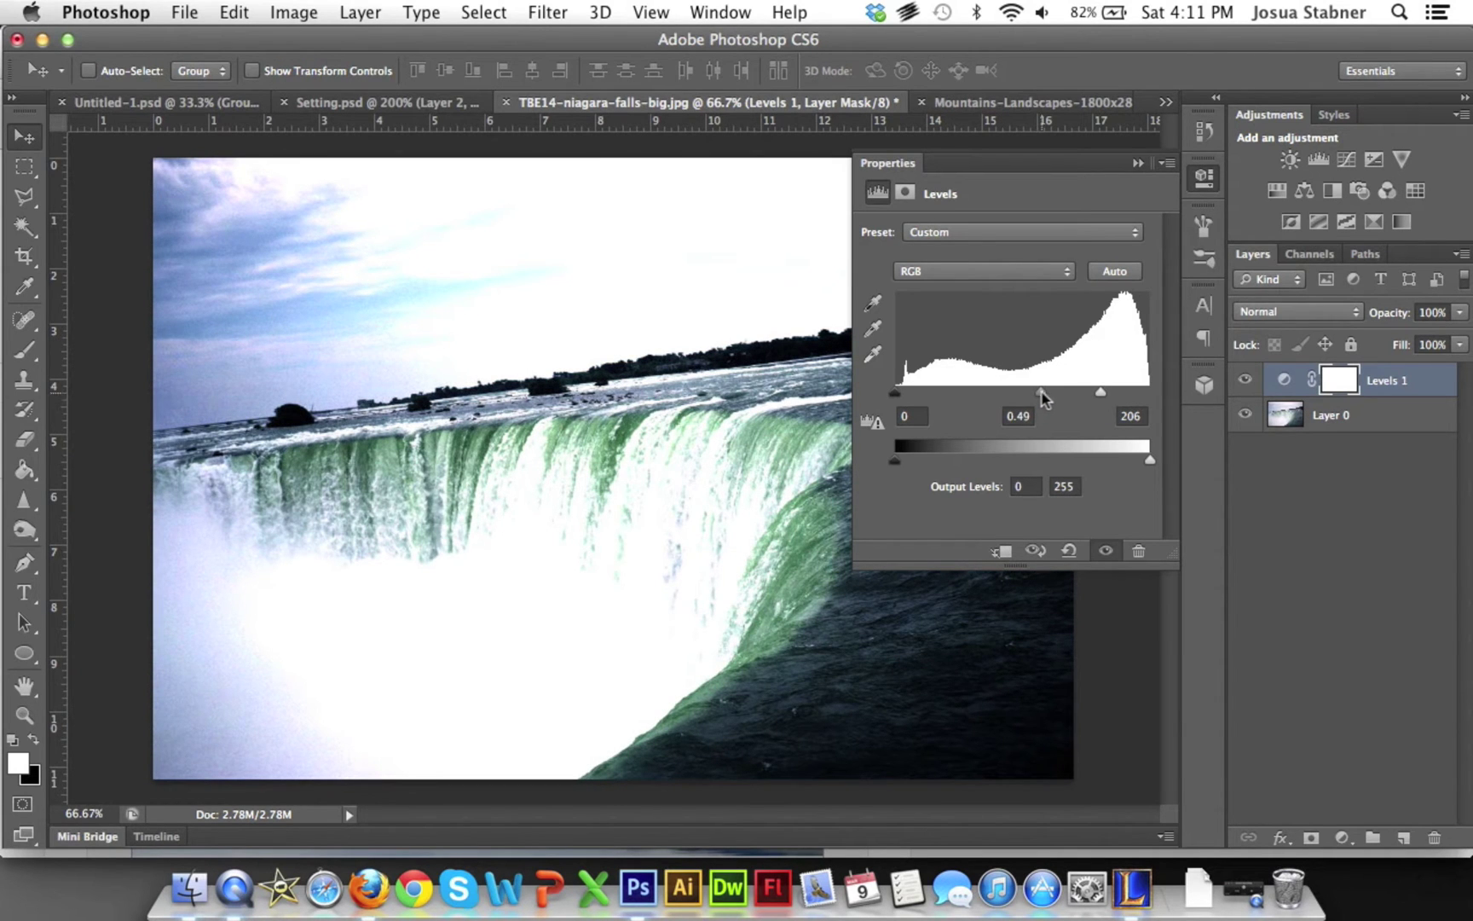
left_click_drag(1048, 402, 1057, 402)
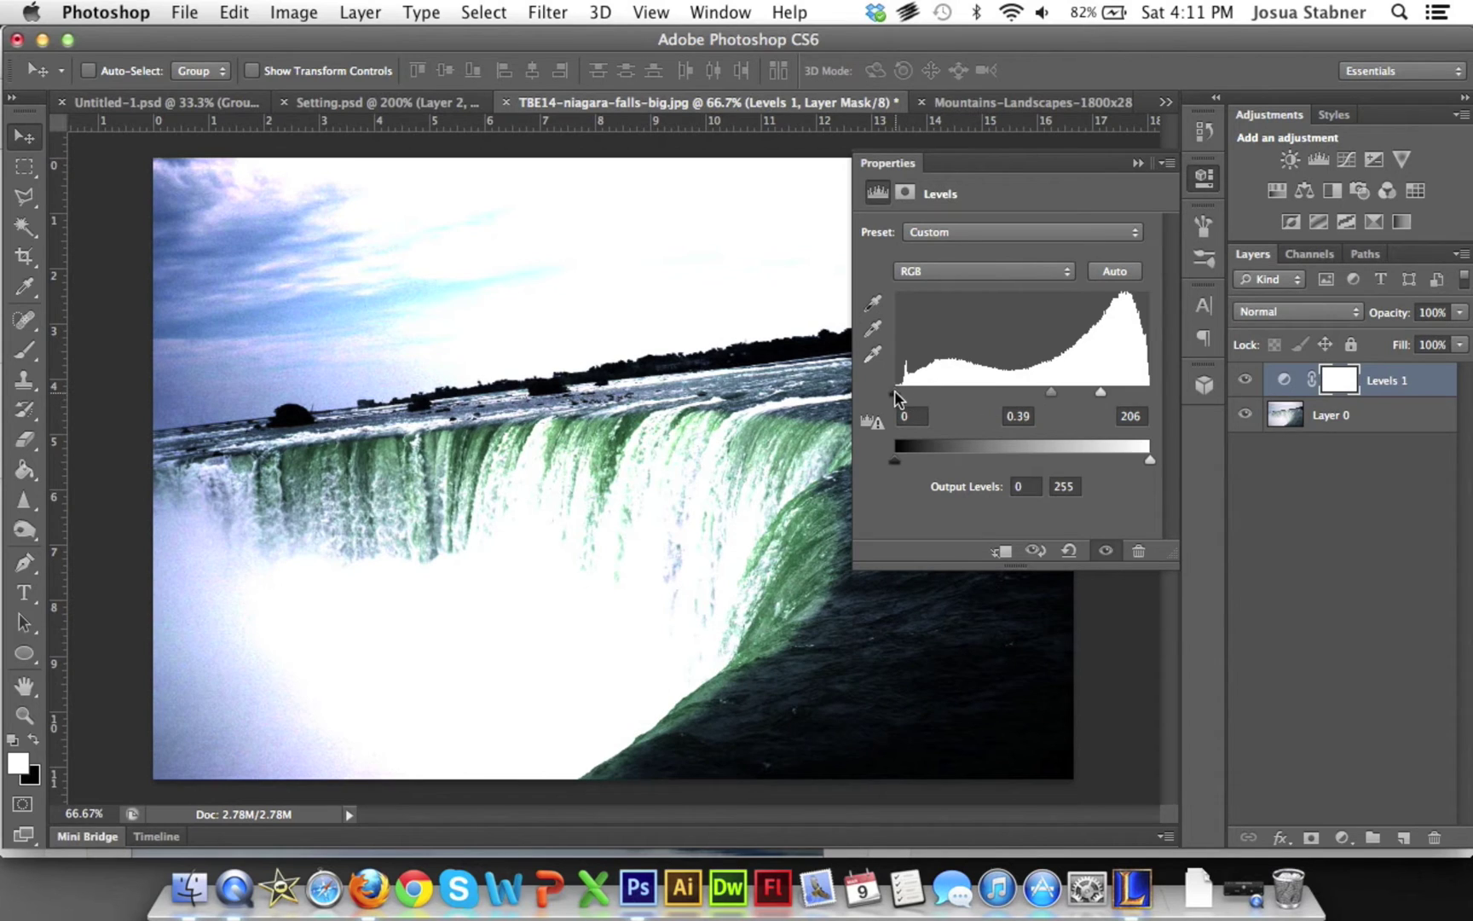
Settle the Niagara Levels inputs at 44, 0.49 and 210, then close the document.
left_click_drag(895, 394, 925, 394)
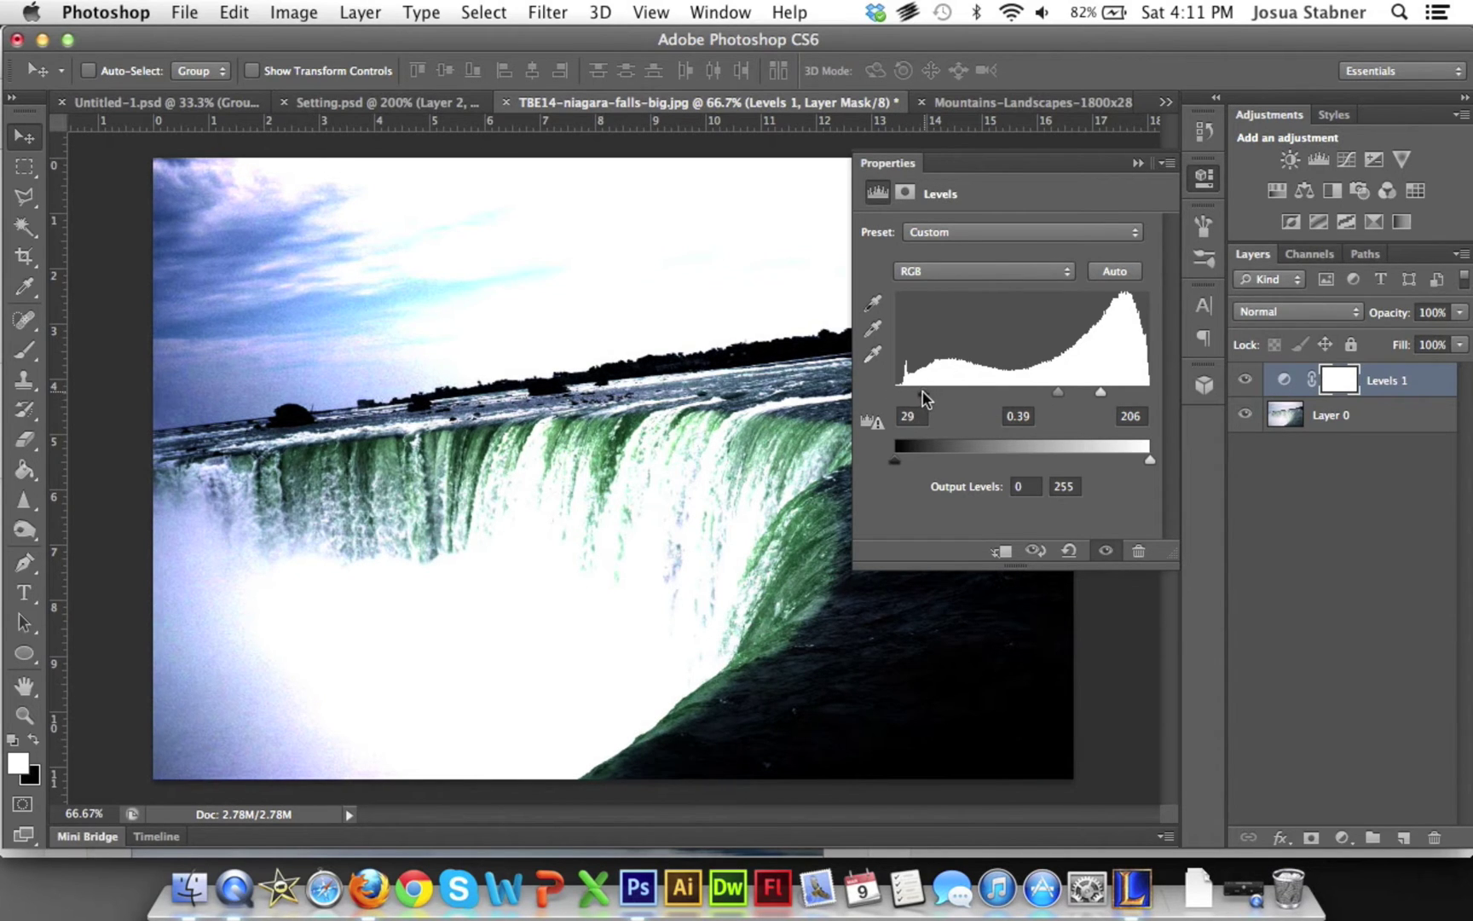
left_click_drag(1058, 392, 898, 394)
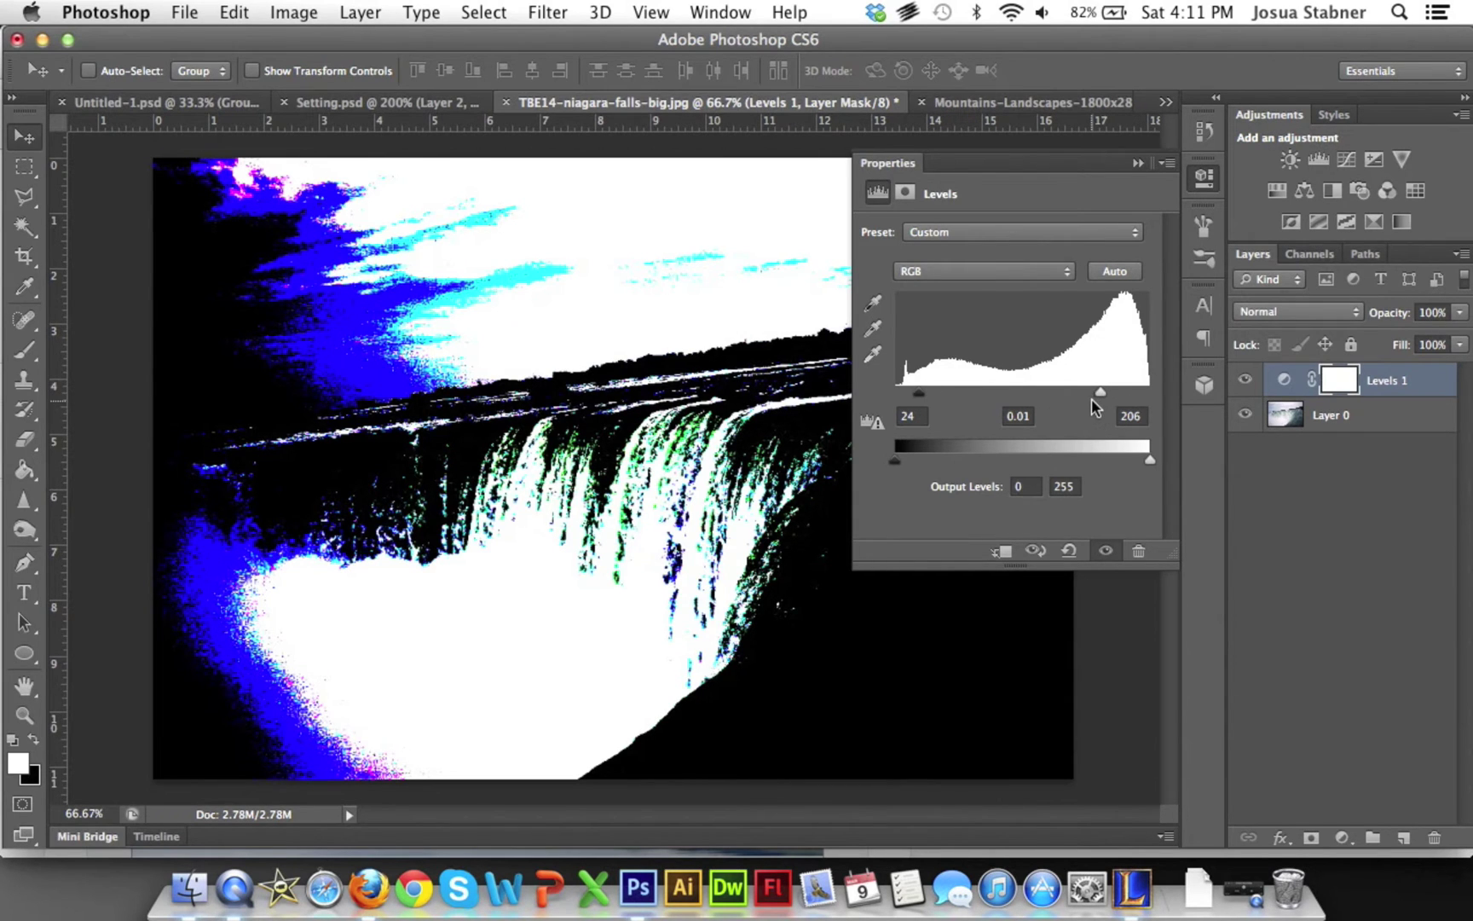
left_click_drag(1091, 395, 1051, 393)
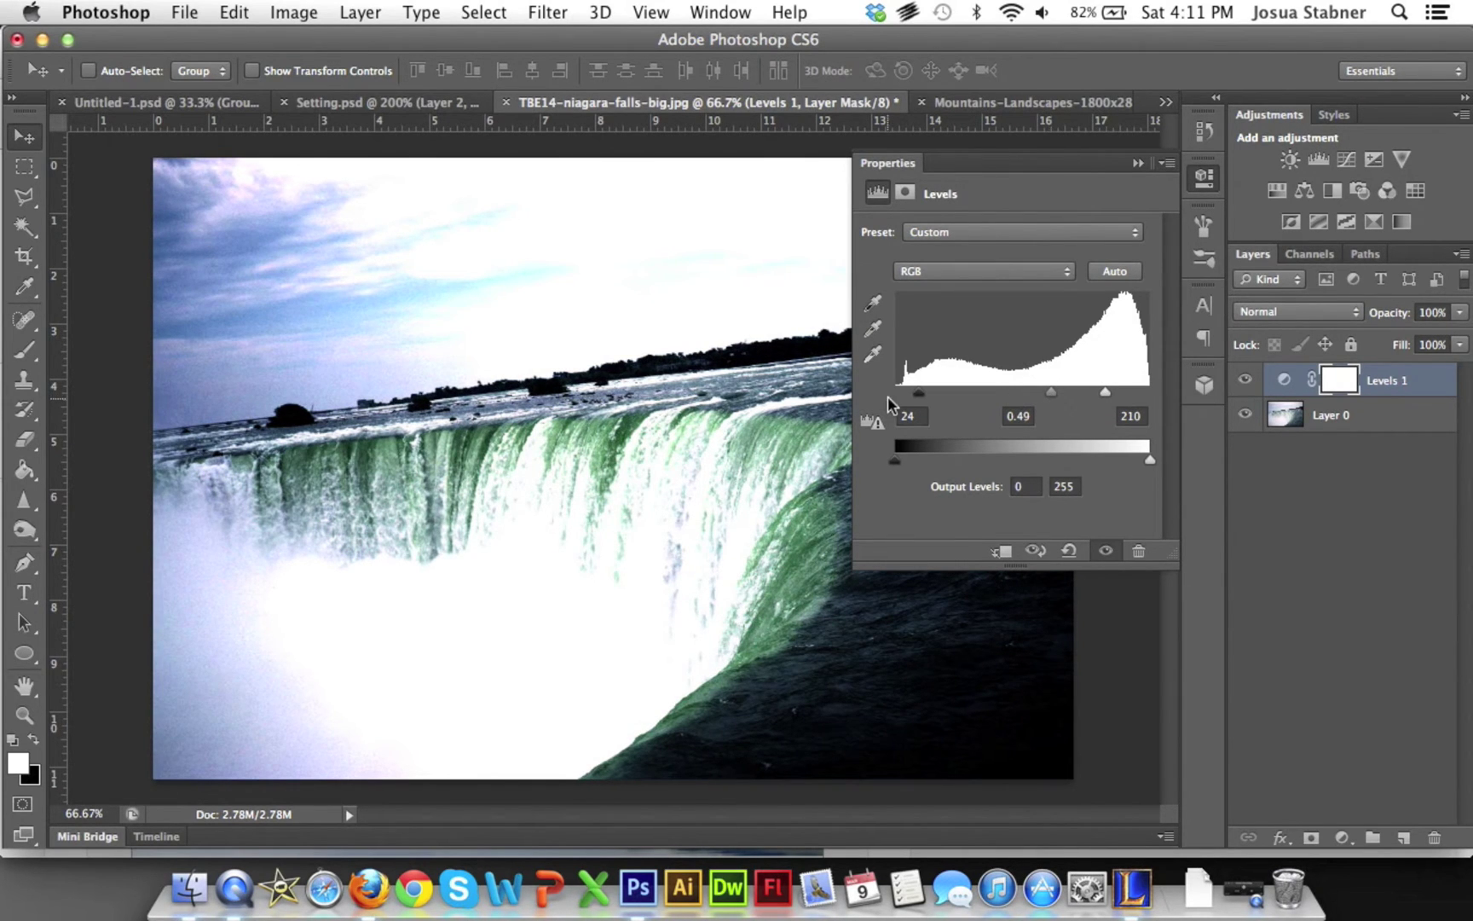
left_click_drag(919, 393, 939, 395)
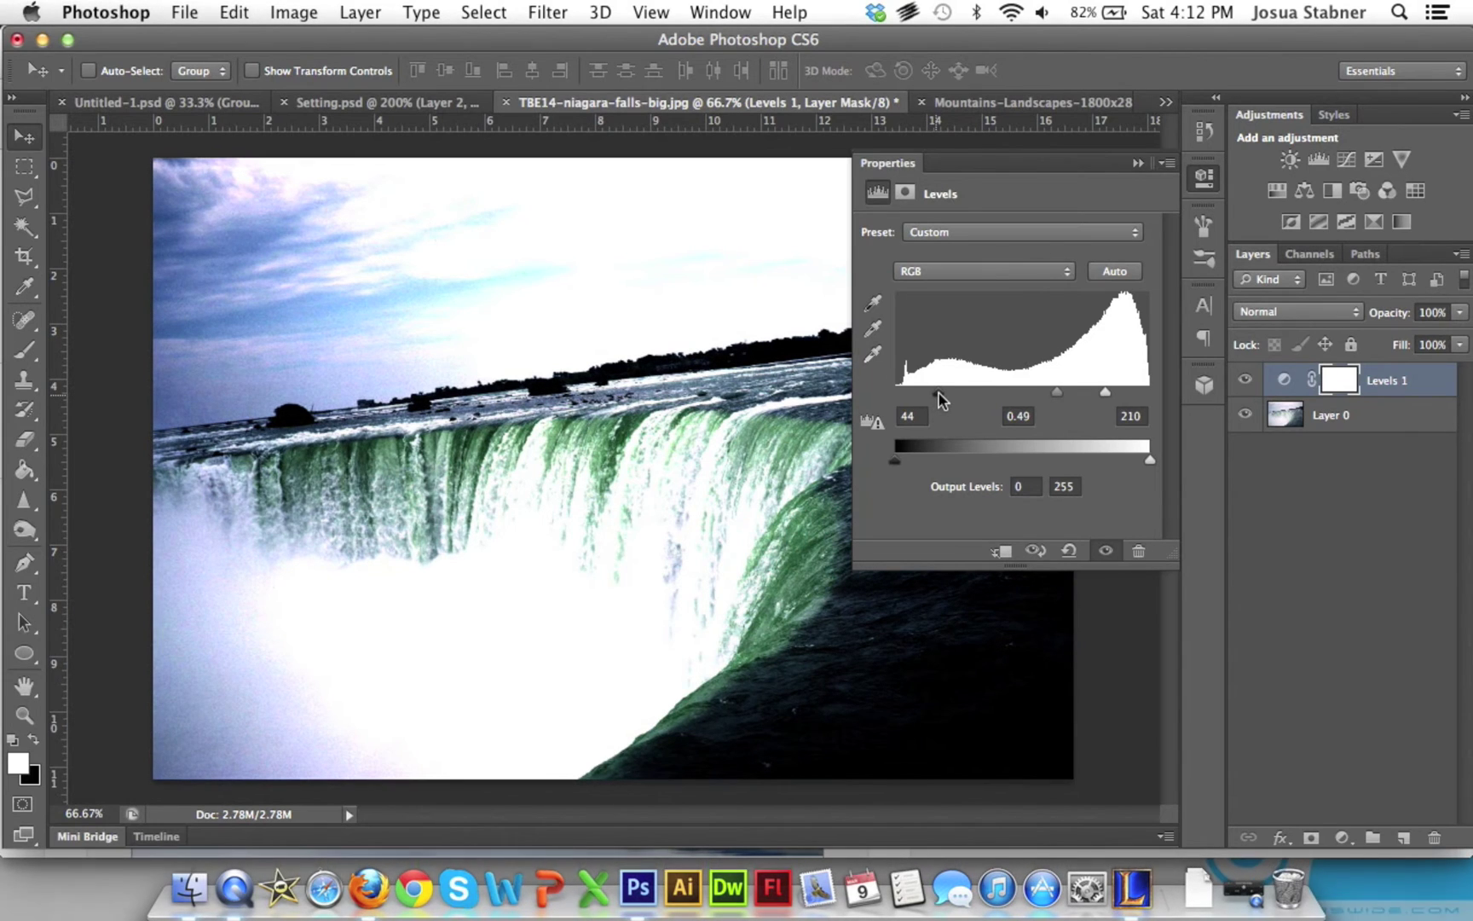
left_click(1204, 178)
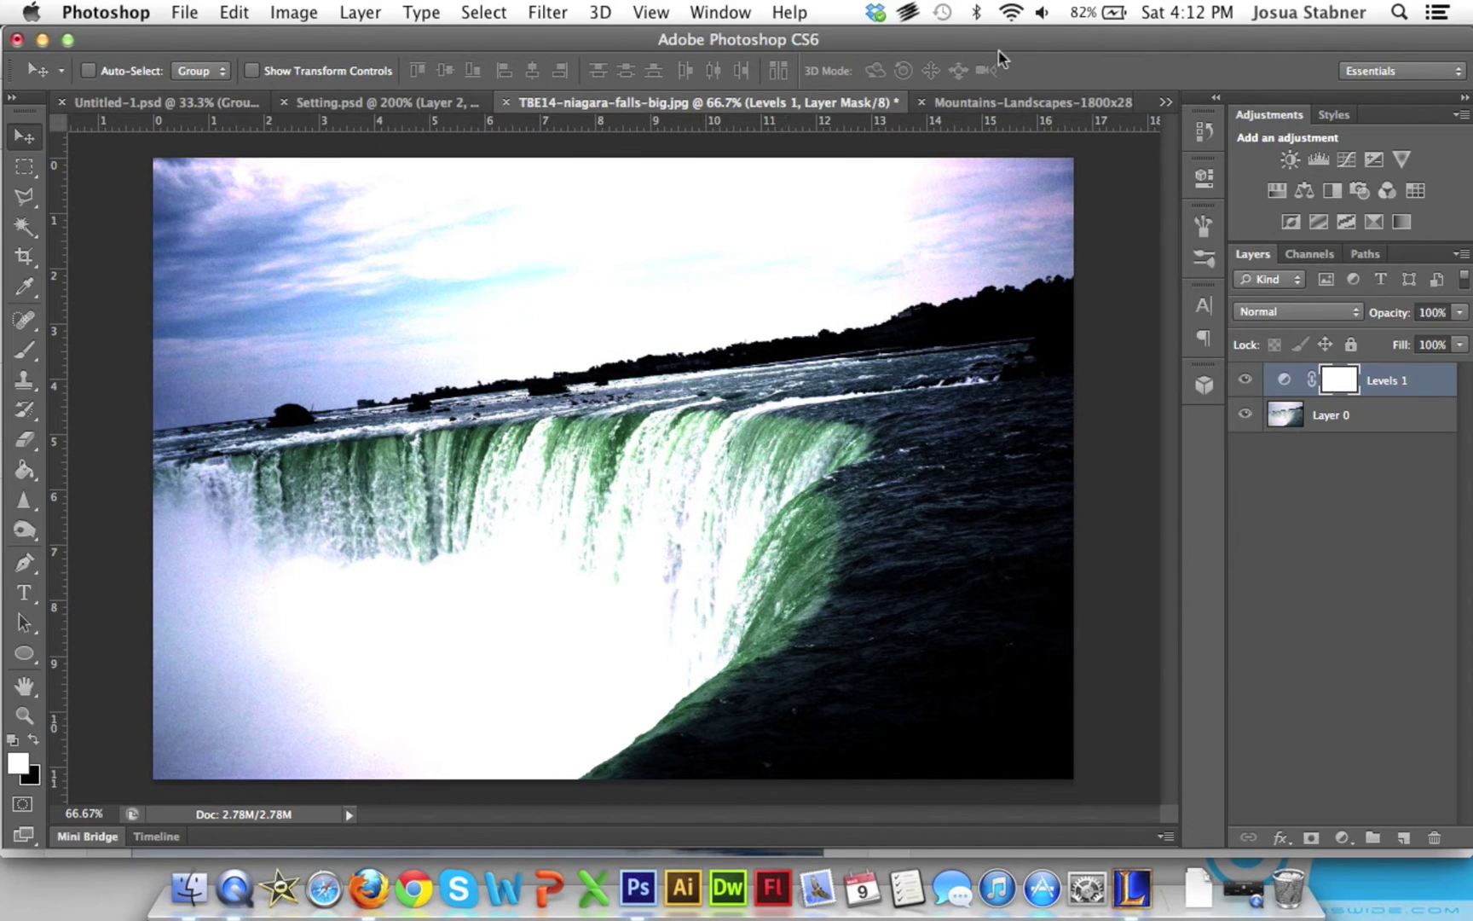
left_click(505, 103)
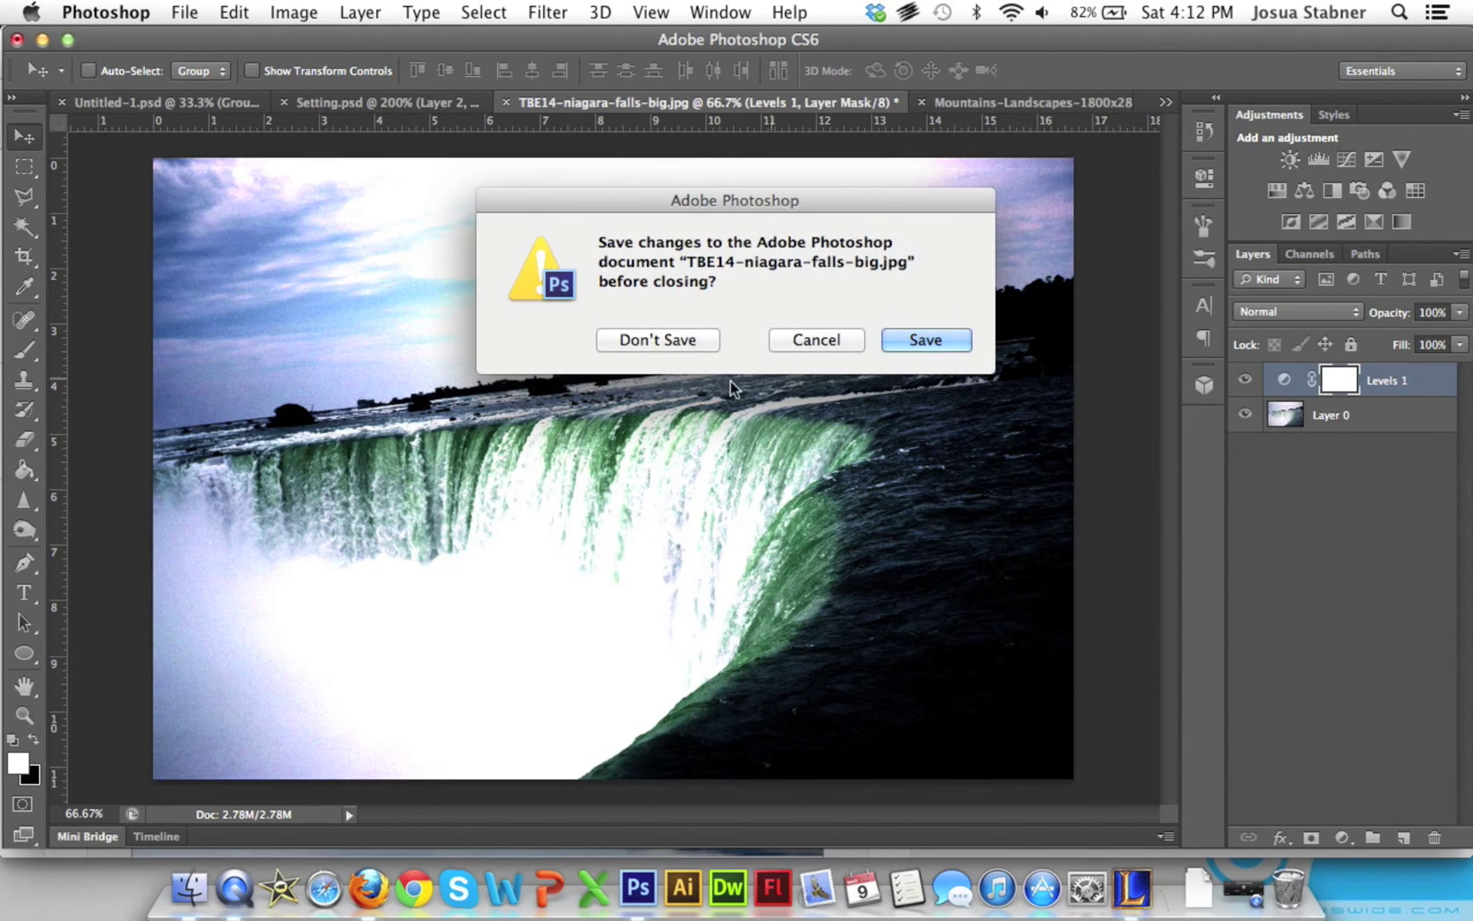
Discard the Niagara edits and look at the mountain and Untitled-1 documents.
left_click(666, 349)
left_click(735, 104)
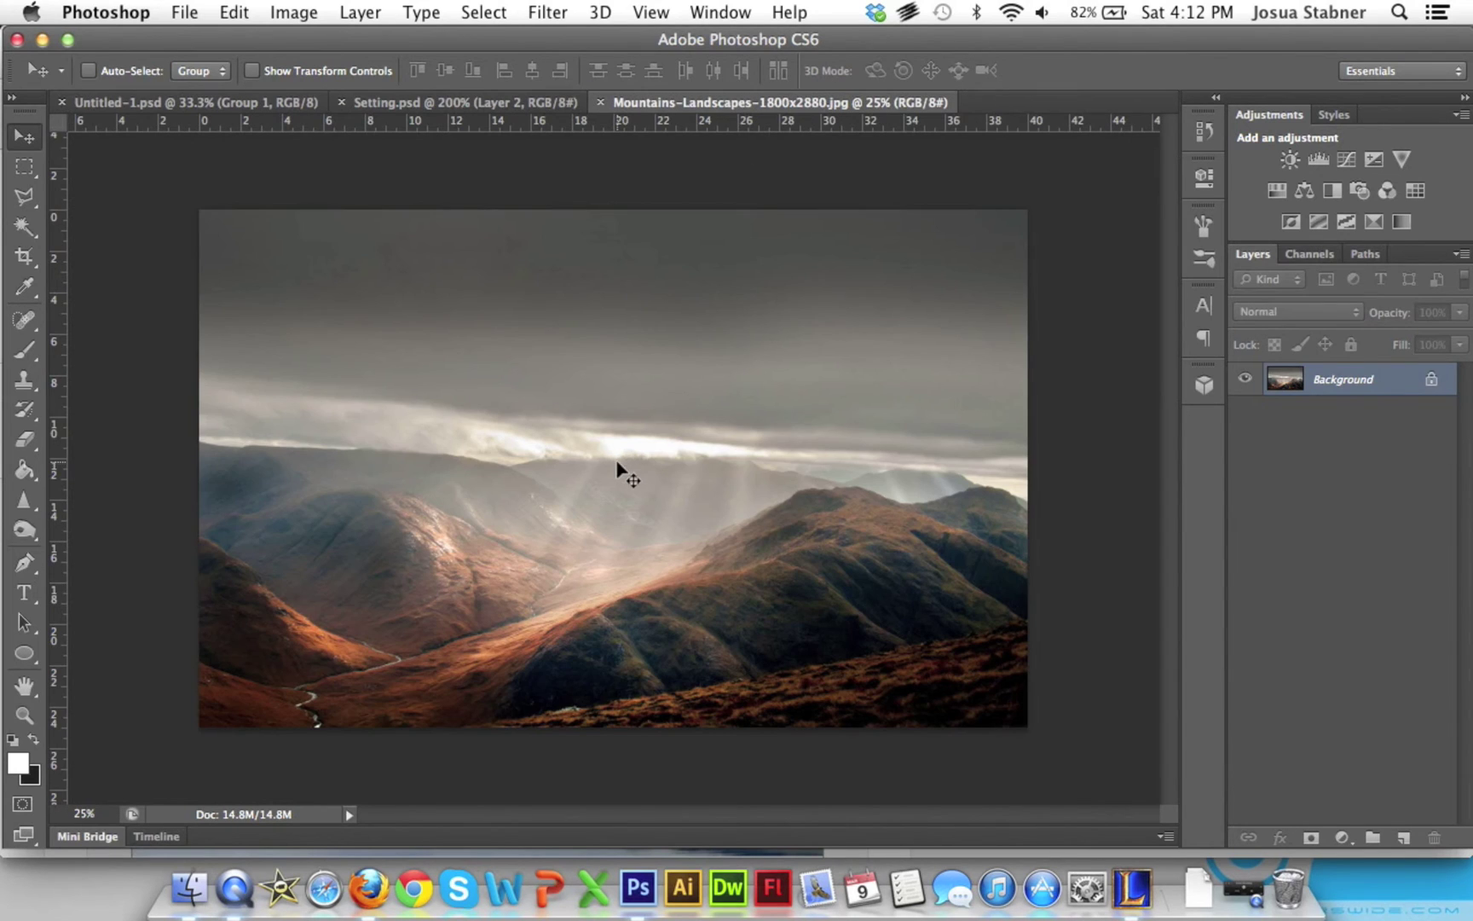
left_click(191, 104)
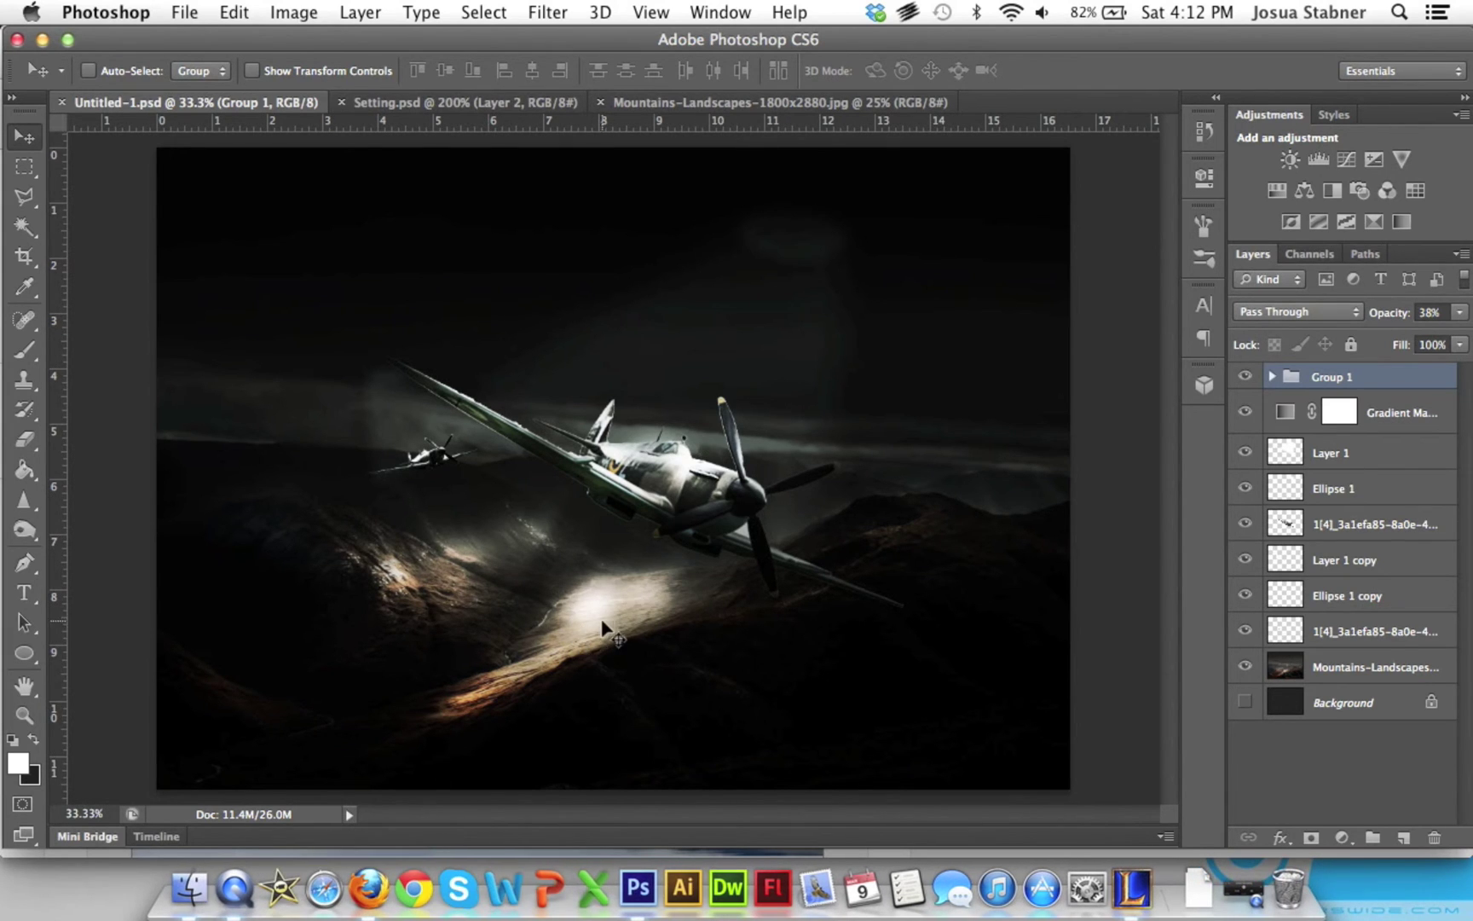
Return to the mountain landscape and convert its Background into Layer 0.
left_click(790, 114)
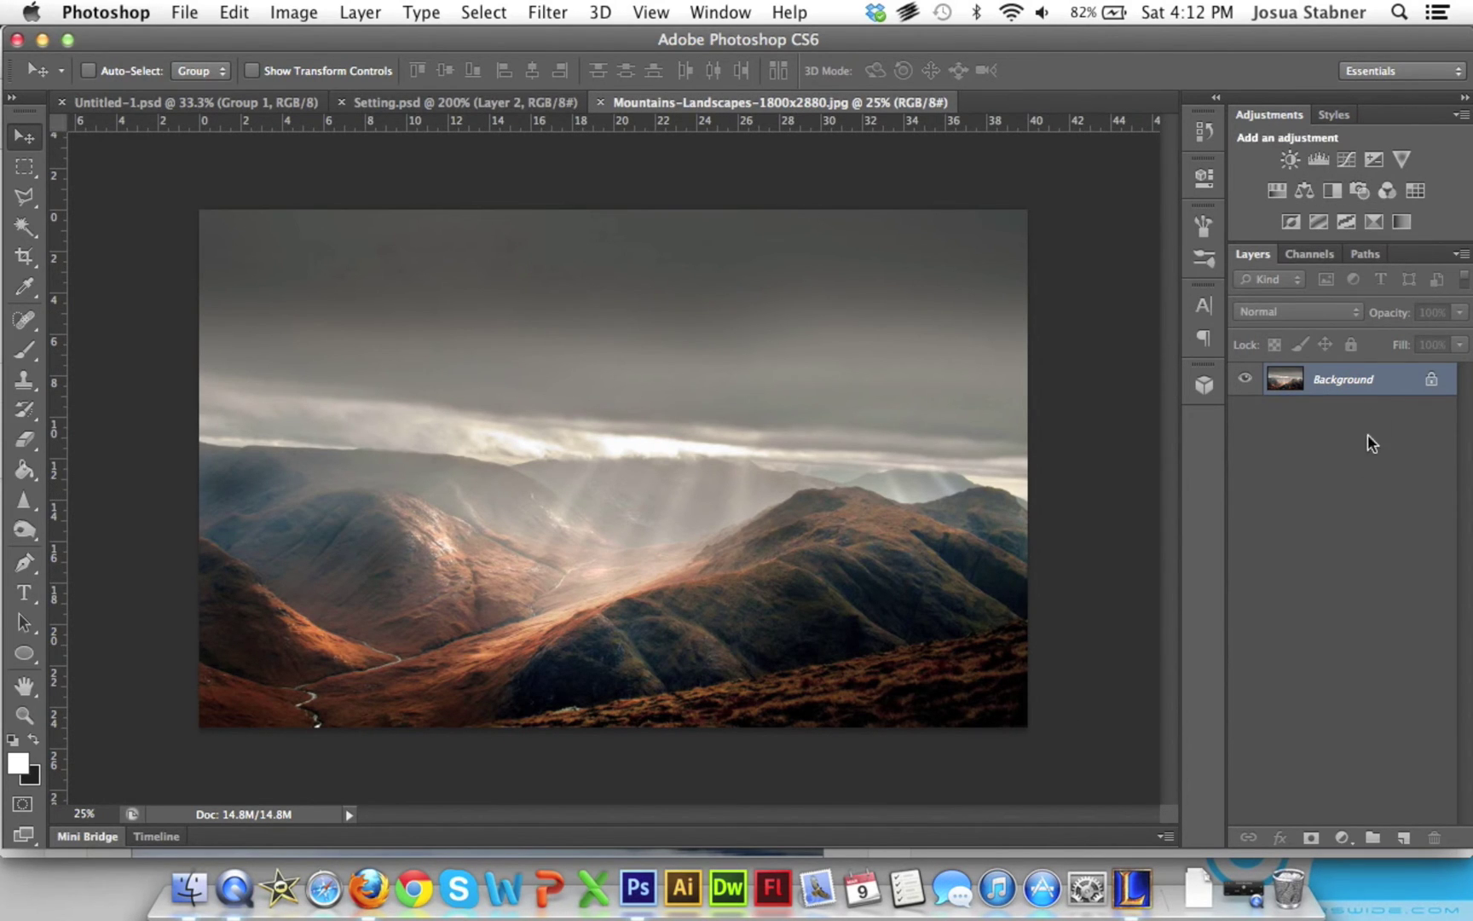
double_click(1382, 380)
left_click(956, 363)
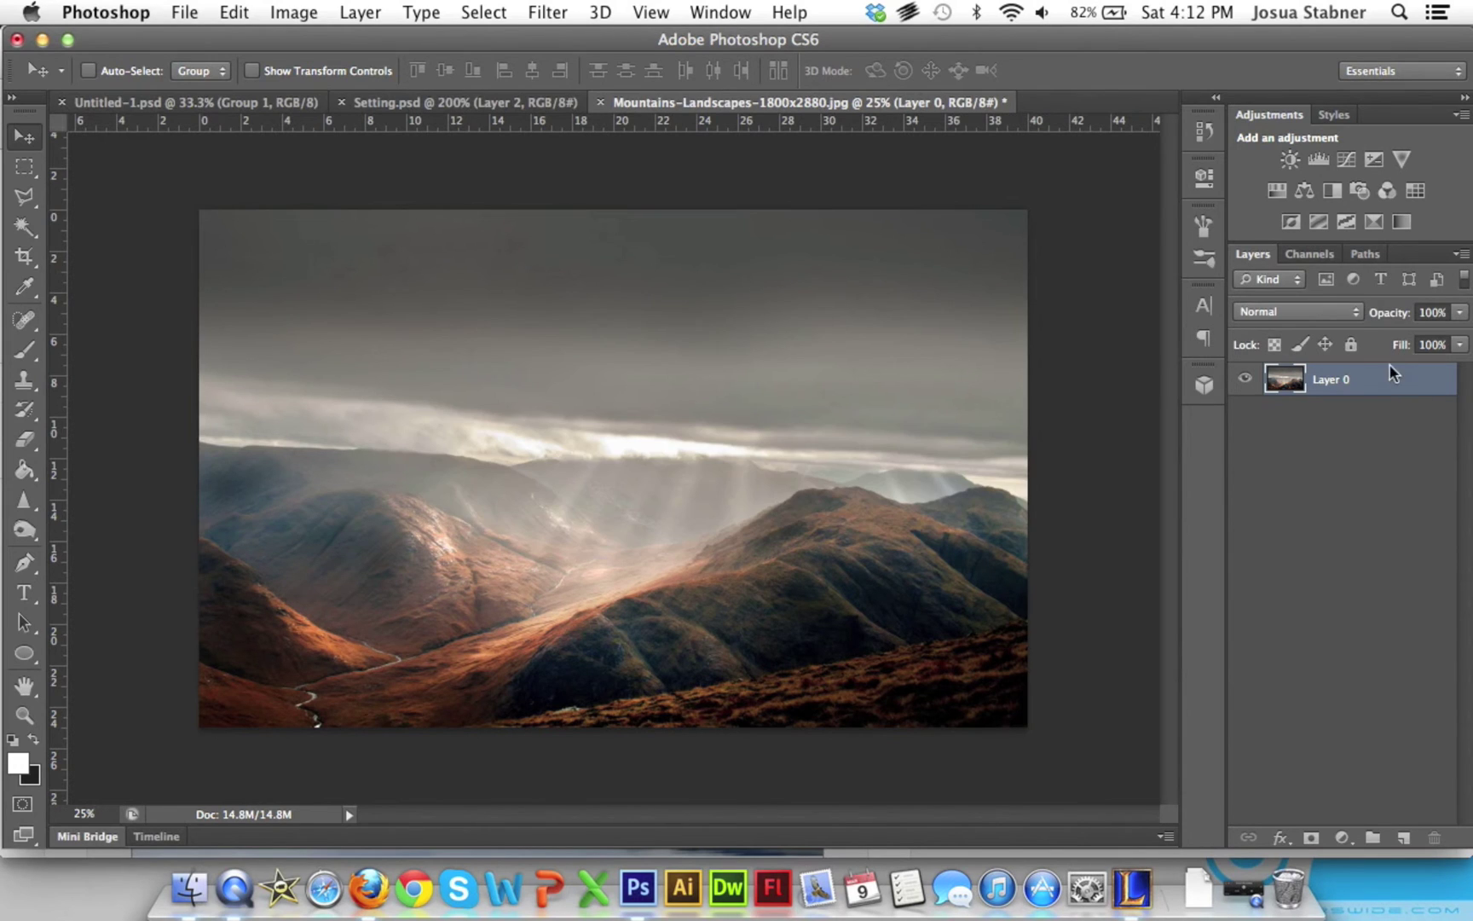
Add a Levels layer to the mountains and adjust its black, midtone and white input sliders.
left_click(1329, 162)
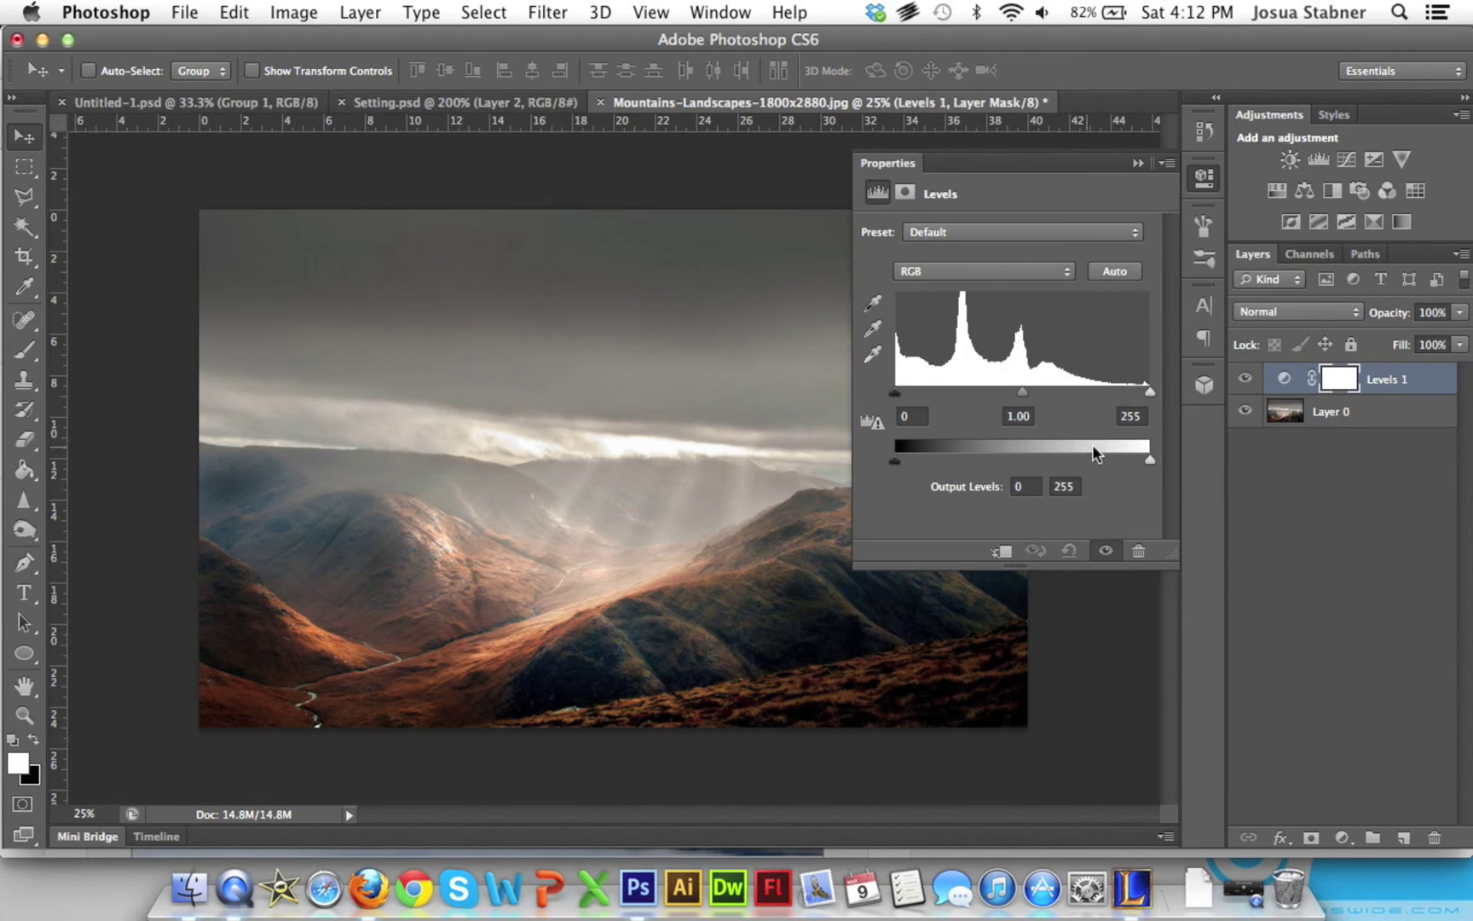
left_click_drag(1149, 394, 1094, 394)
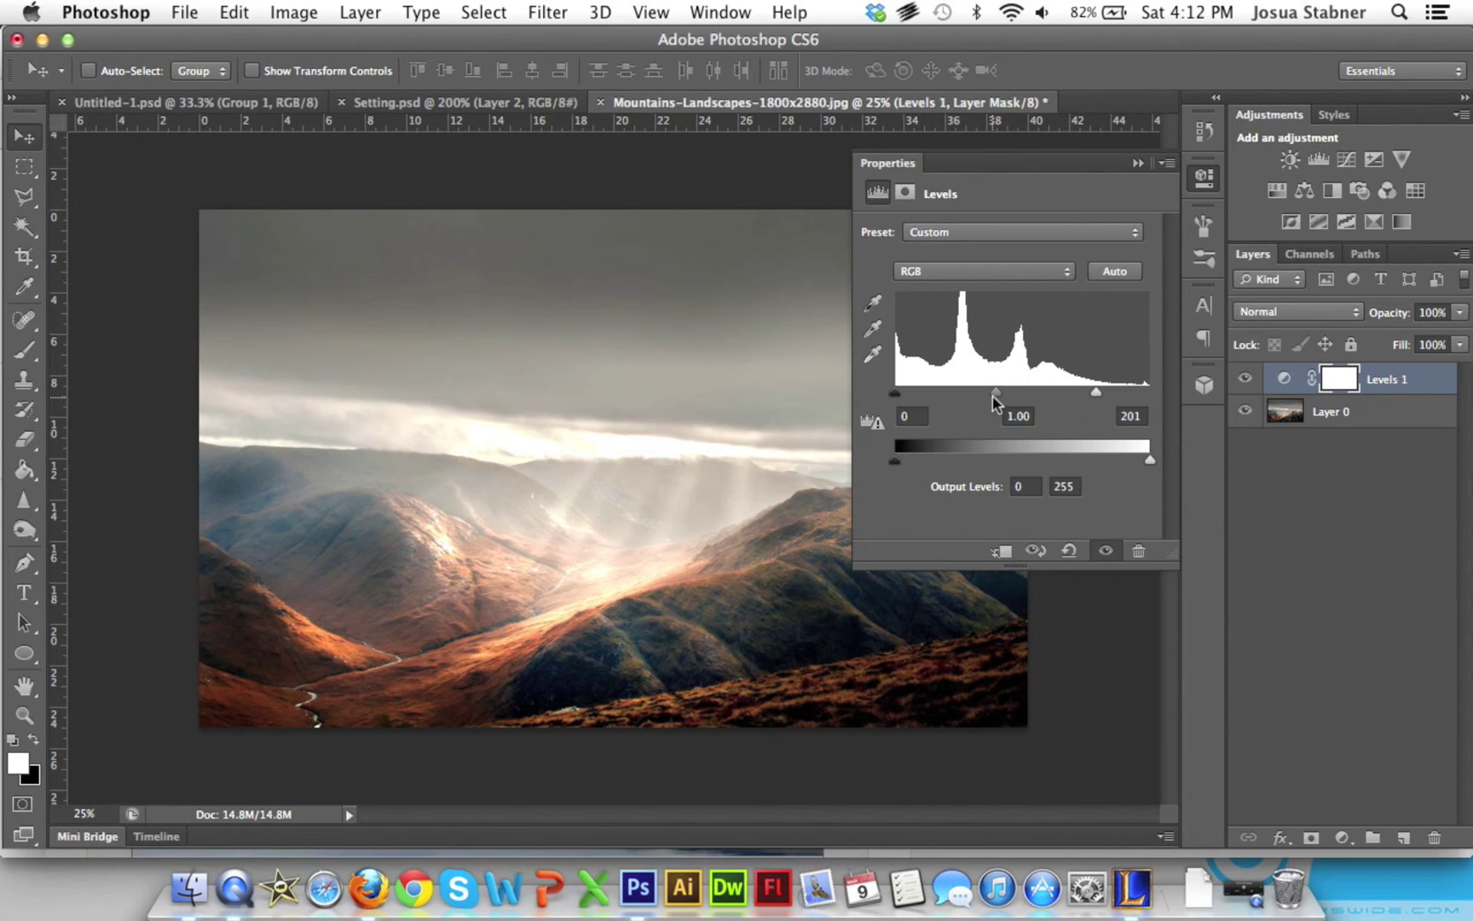
left_click_drag(993, 395, 1081, 393)
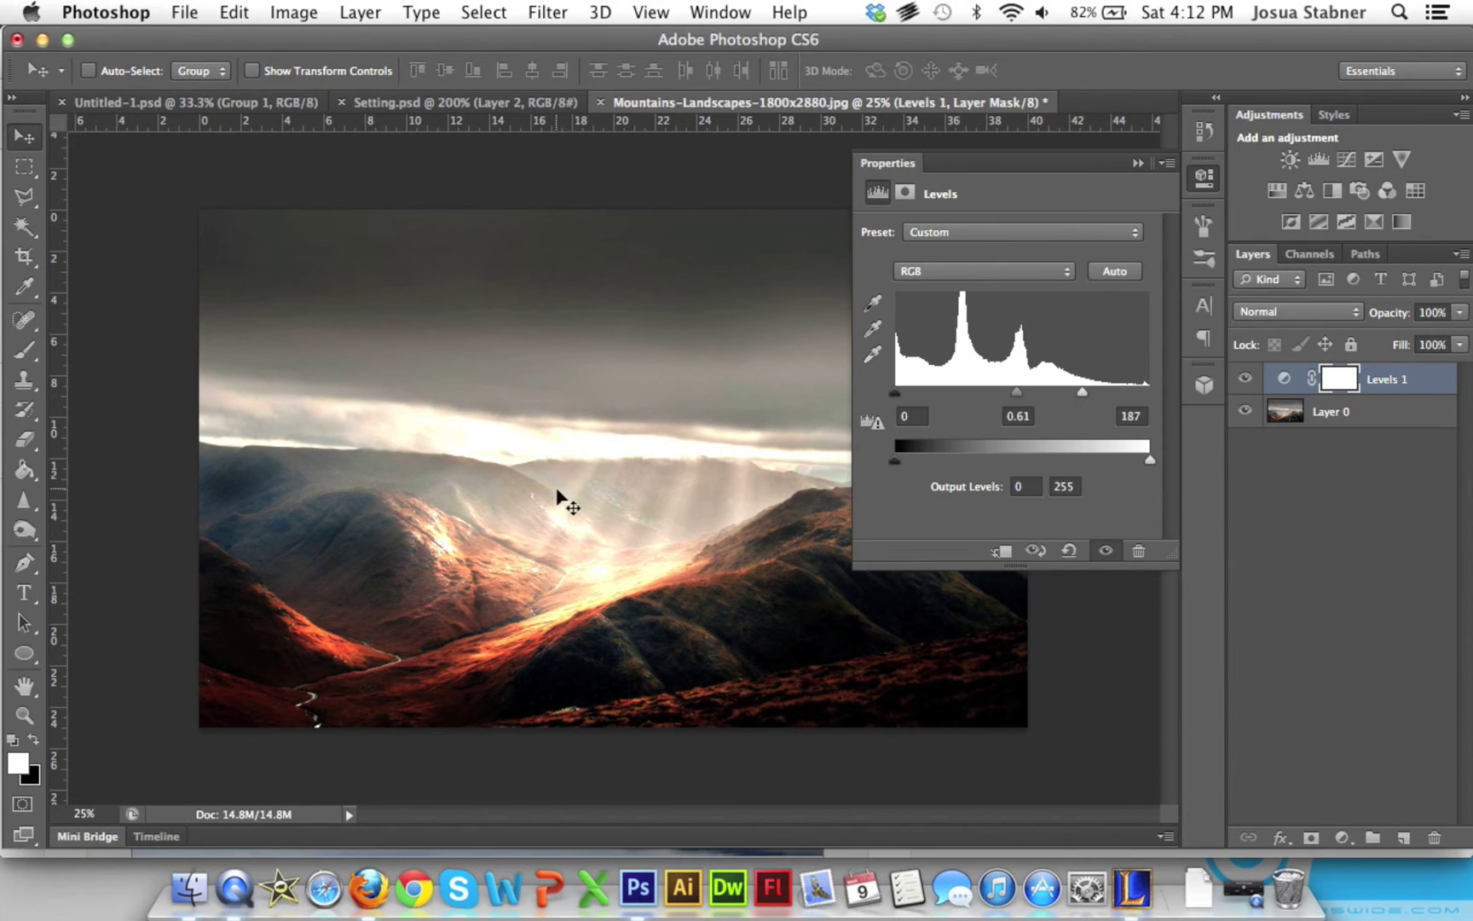
left_click_drag(1017, 394, 1027, 401)
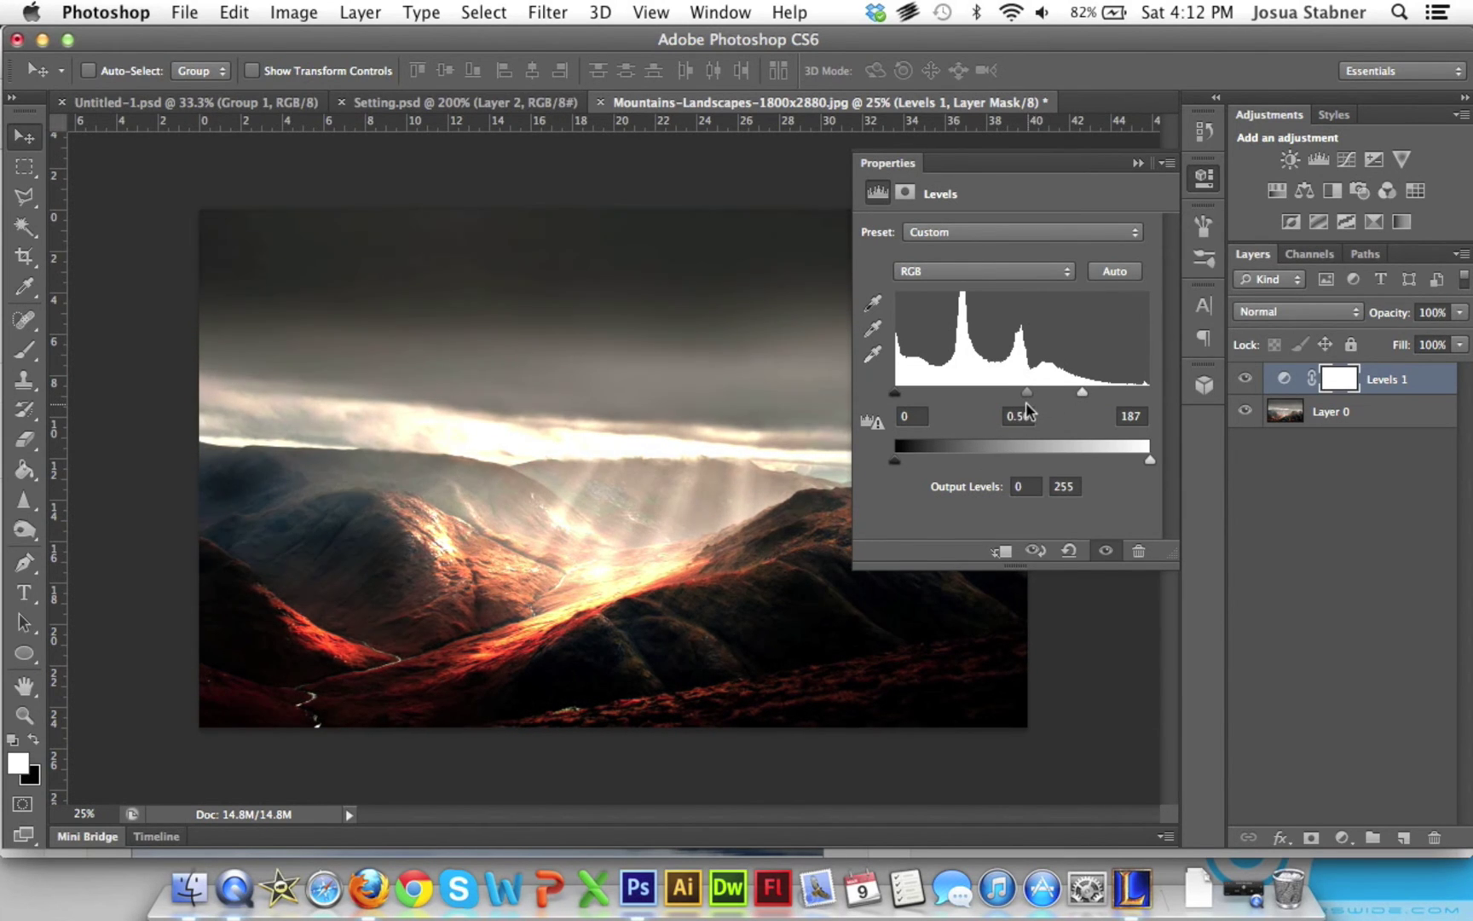
left_click_drag(894, 393, 924, 395)
mouse_move(1034, 393)
left_mouse_down()
mouse_move(1018, 393)
mouse_move(1105, 391)
left_mouse_up()
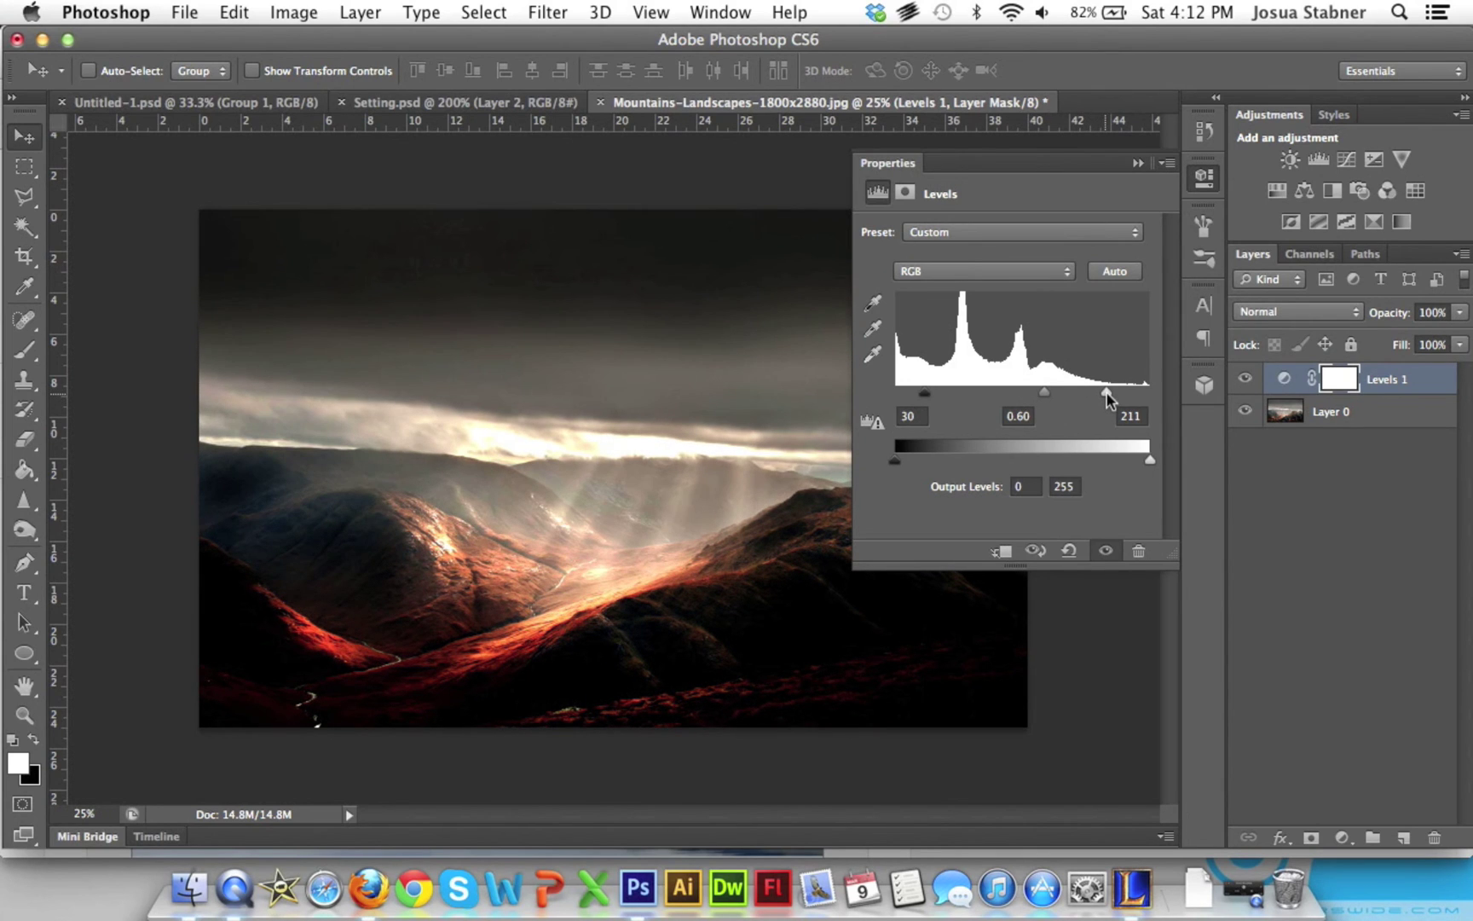
mouse_move(929, 395)
left_mouse_down()
mouse_move(946, 401)
mouse_move(932, 396)
left_mouse_up()
Try and reset the output levels, then finalize inputs at 46, 0.55 and 225.
left_click_drag(895, 461, 952, 465)
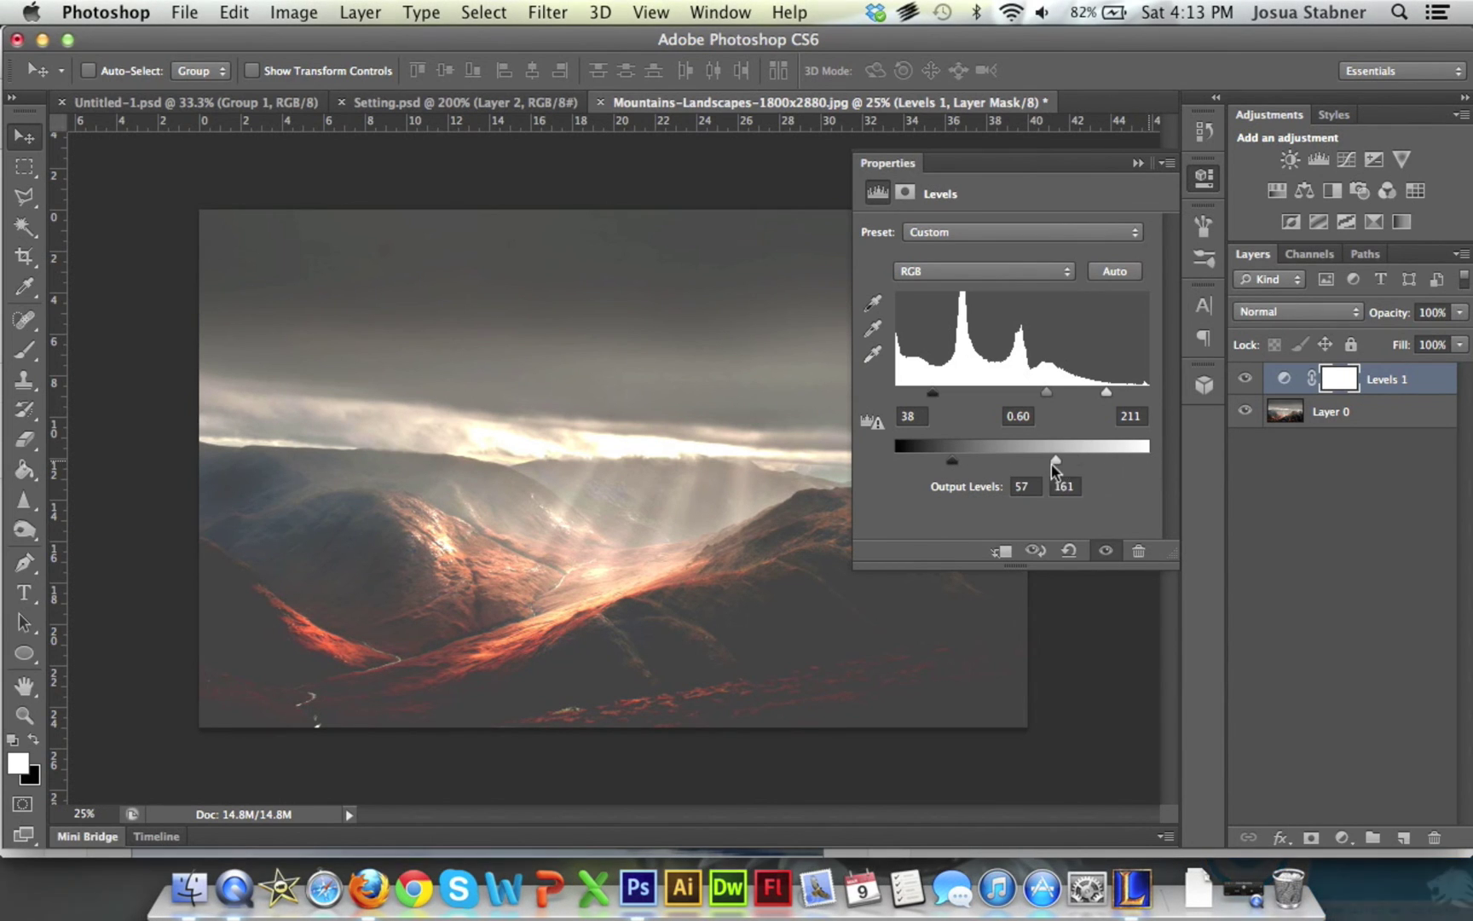
mouse_move(1153, 464)
left_mouse_down()
mouse_move(1012, 462)
mouse_move(1150, 461)
left_mouse_up()
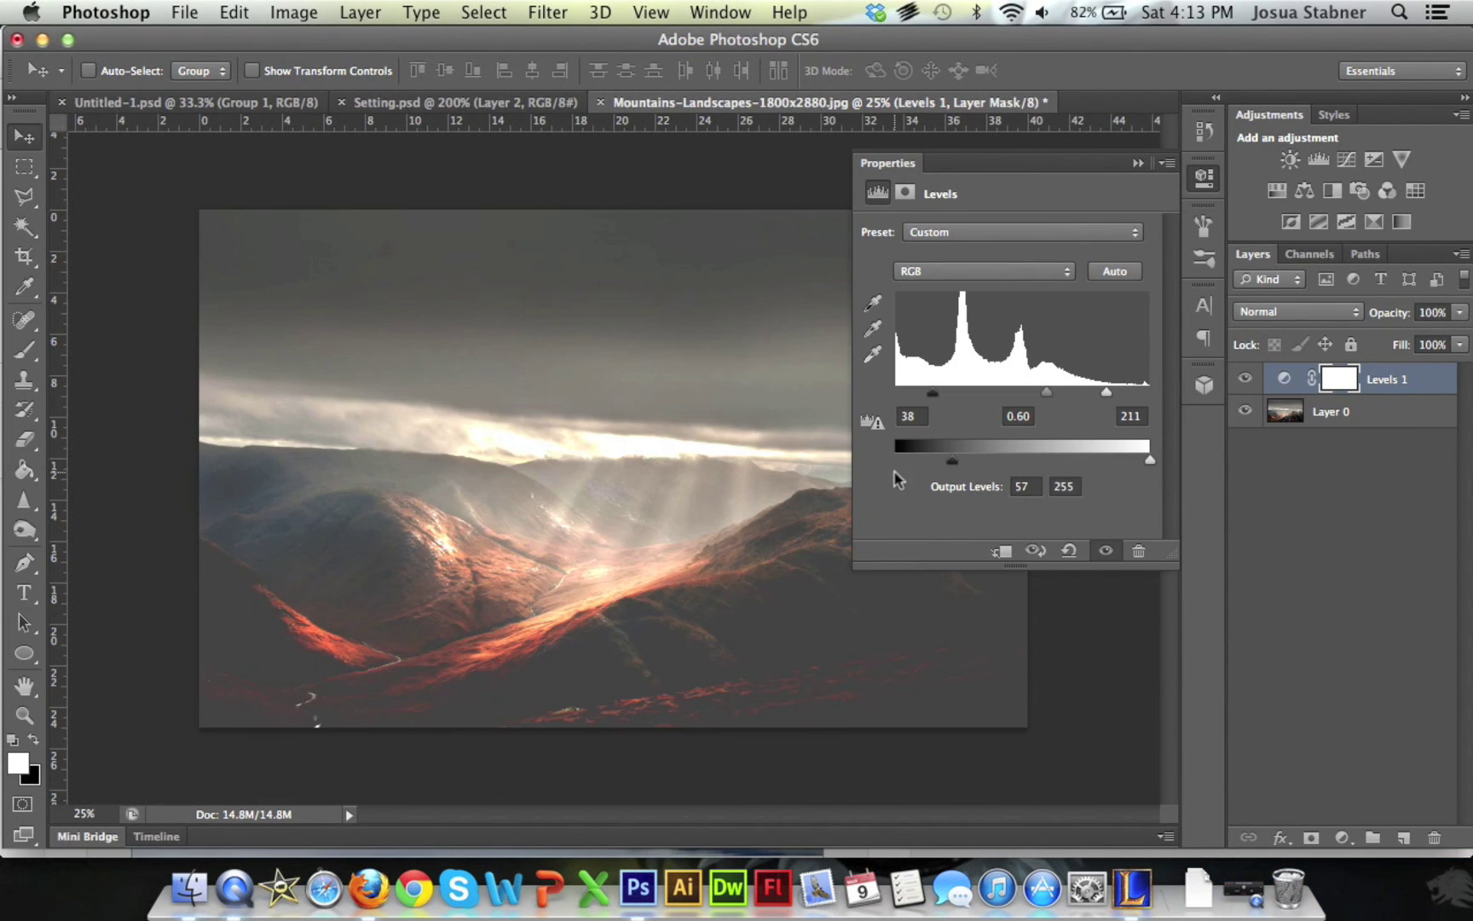
left_click_drag(952, 462, 897, 461)
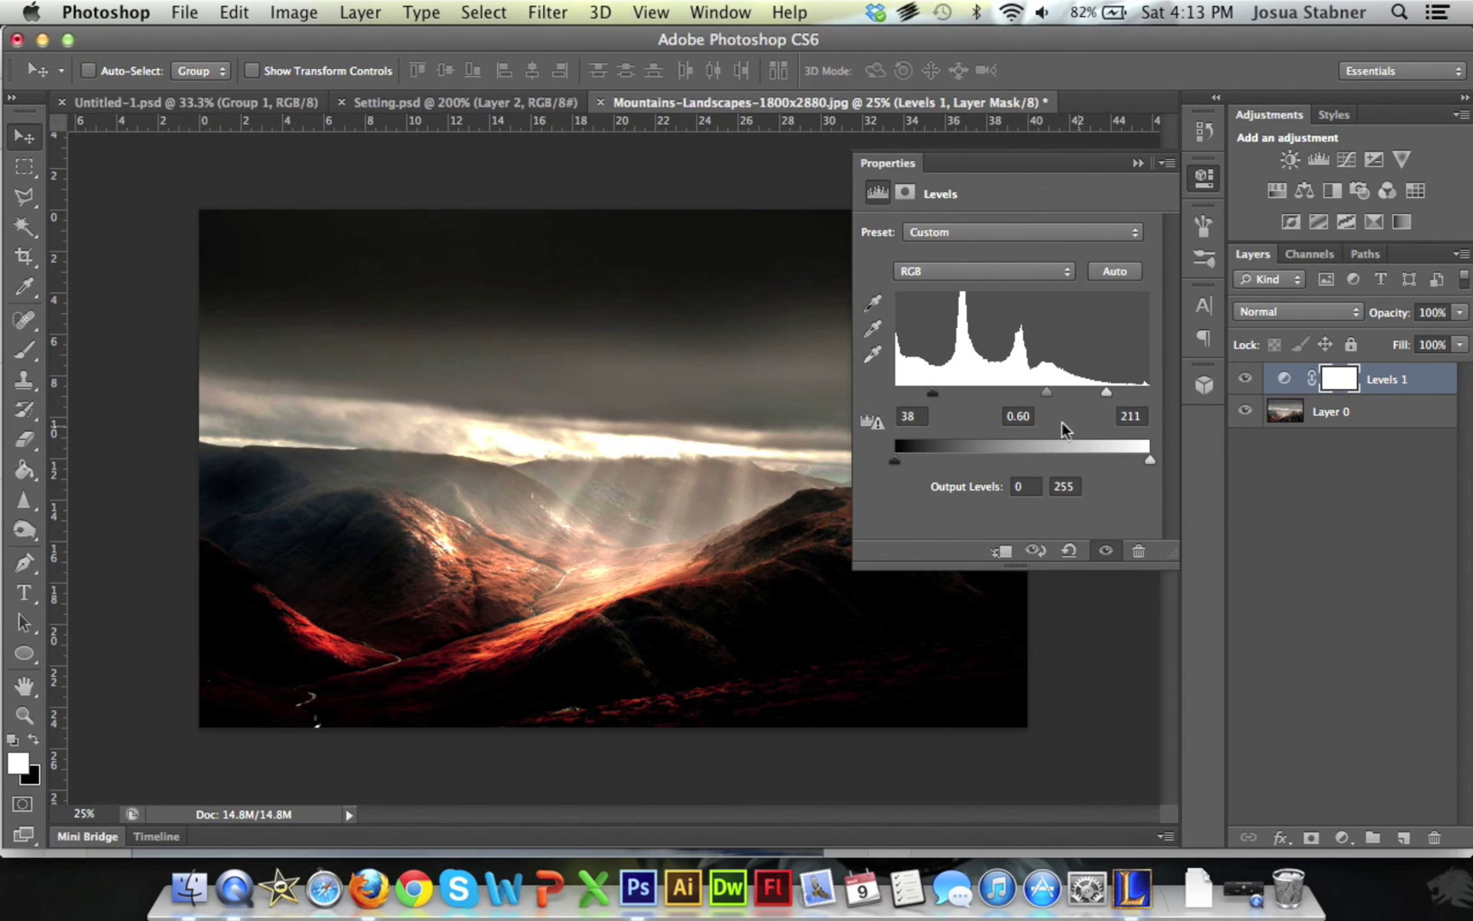
mouse_move(1047, 393)
left_mouse_down()
mouse_move(1120, 392)
mouse_move(1059, 392)
left_mouse_up()
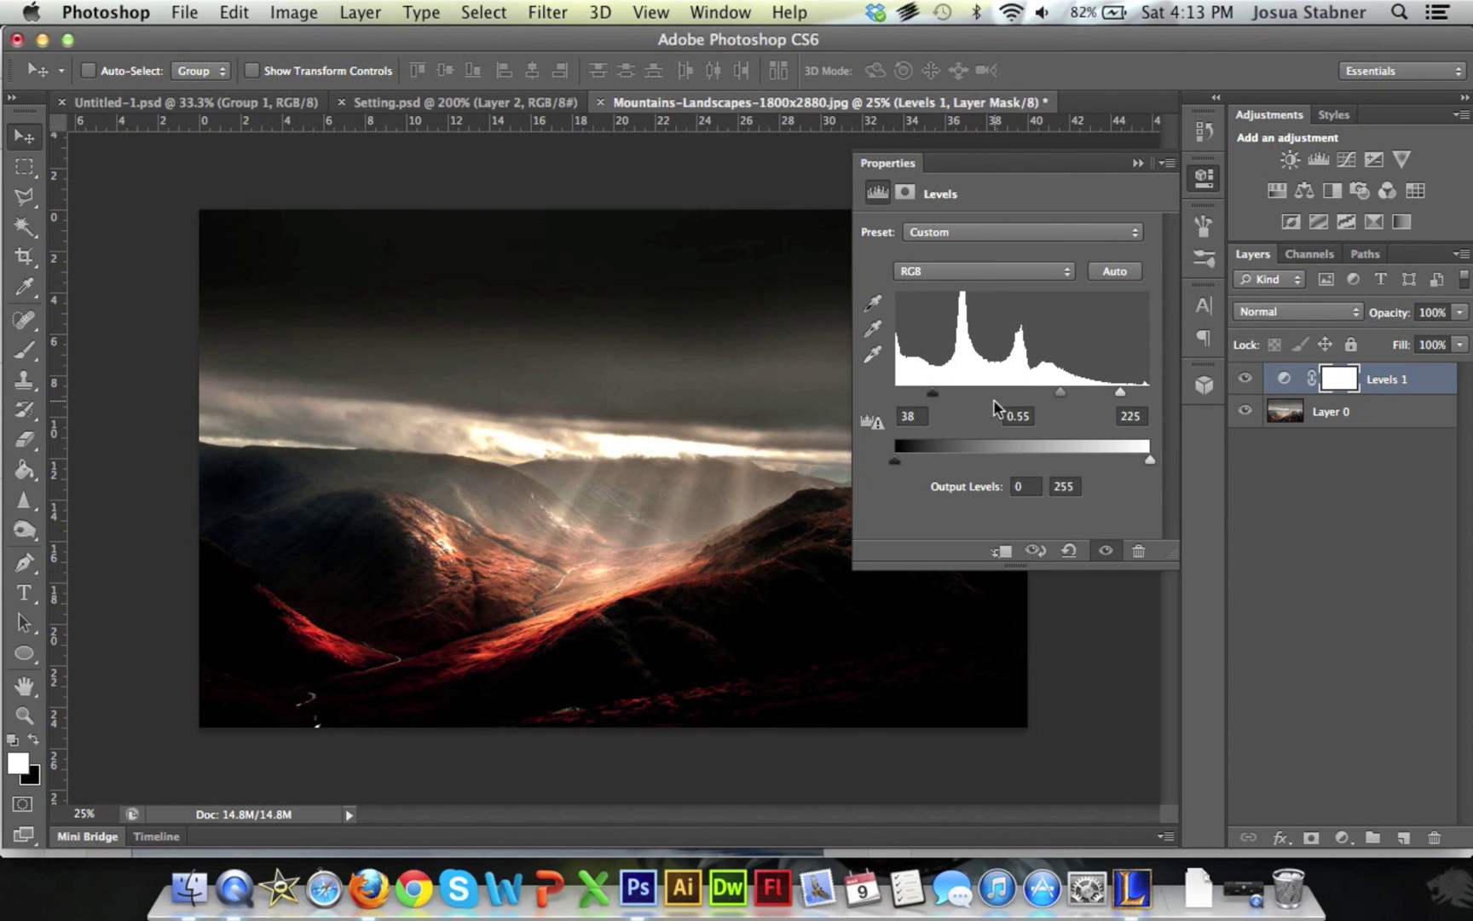
left_click_drag(932, 393, 941, 394)
left_click(1204, 178)
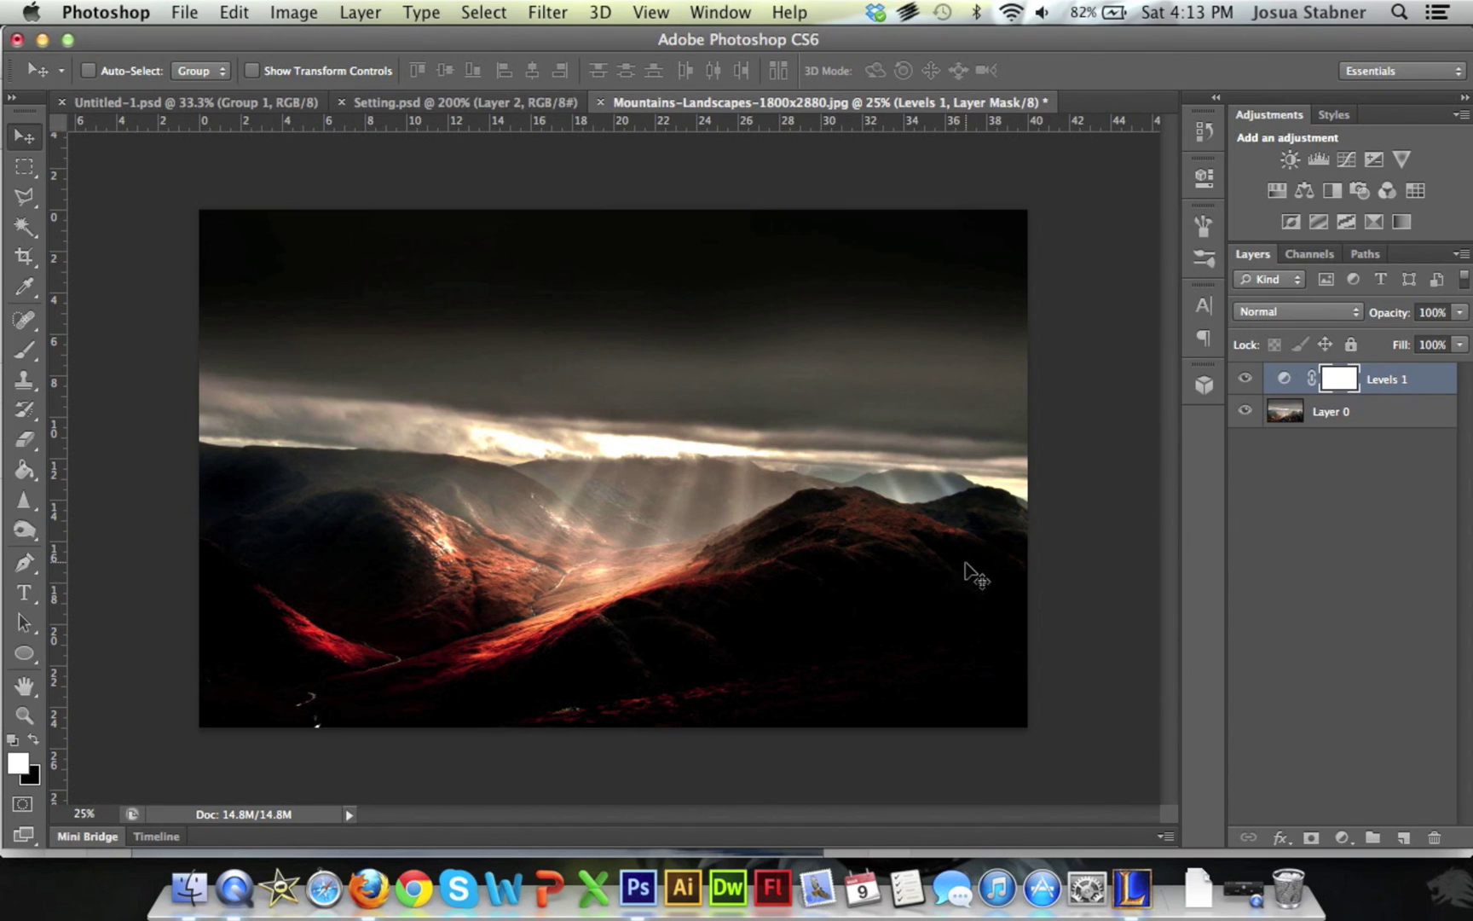